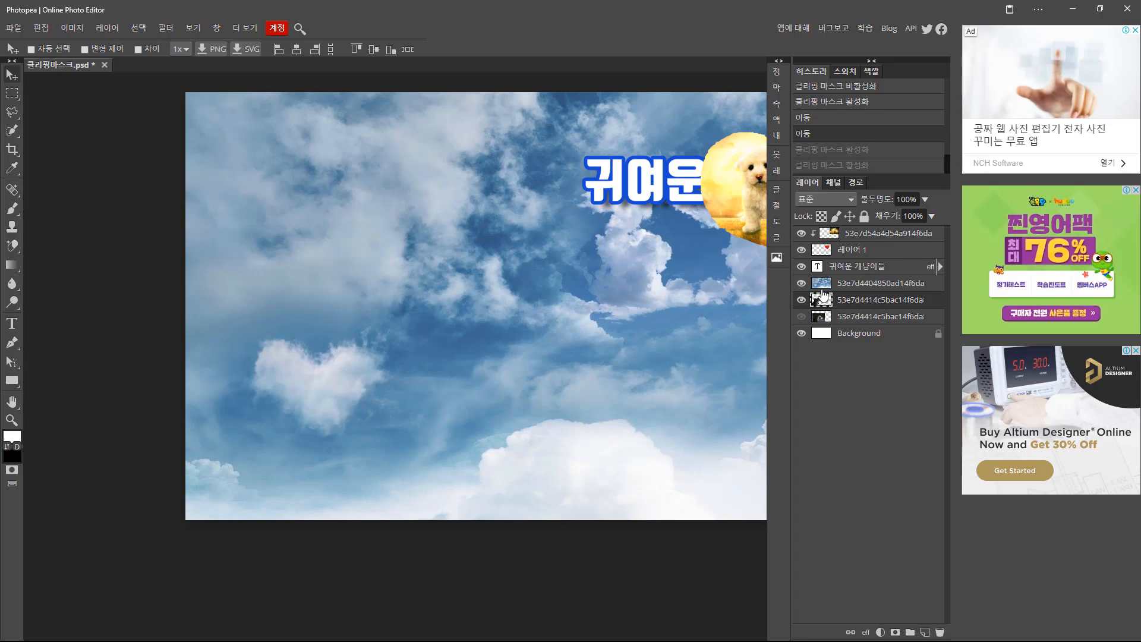
# Clip the cloud photo into the silhouette layer below it.
pyautogui.keyDown('alt'); pyautogui.click(823, 292); pyautogui.keyUp('alt')
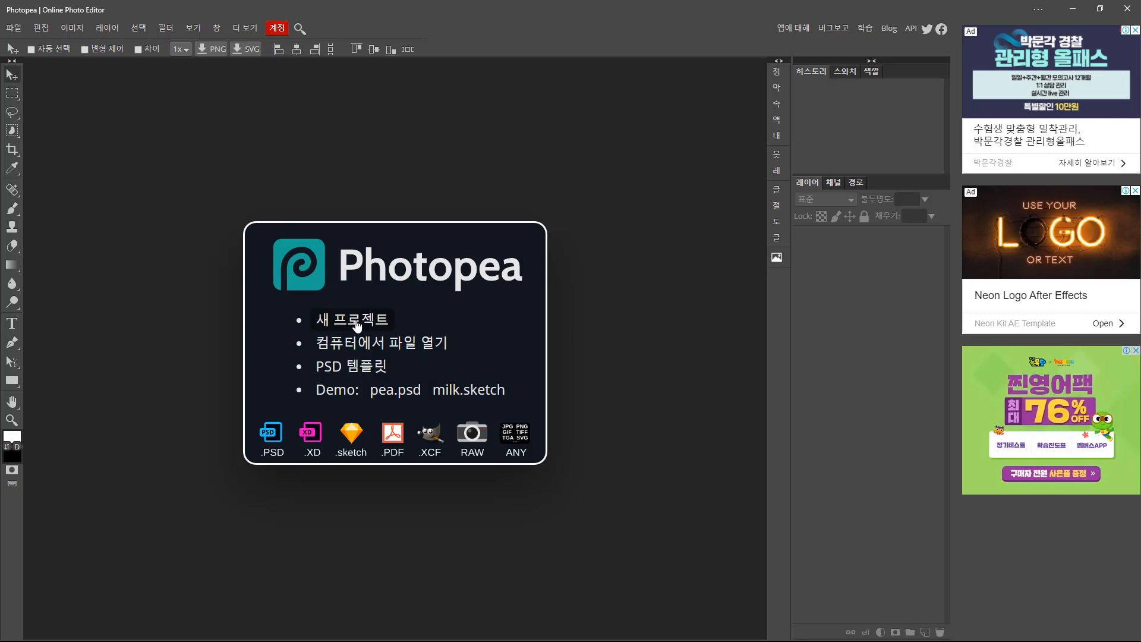
# Create a blank 1920×1080 FB Event Image document named 클리핑마스크.
pyautogui.click(357, 321)
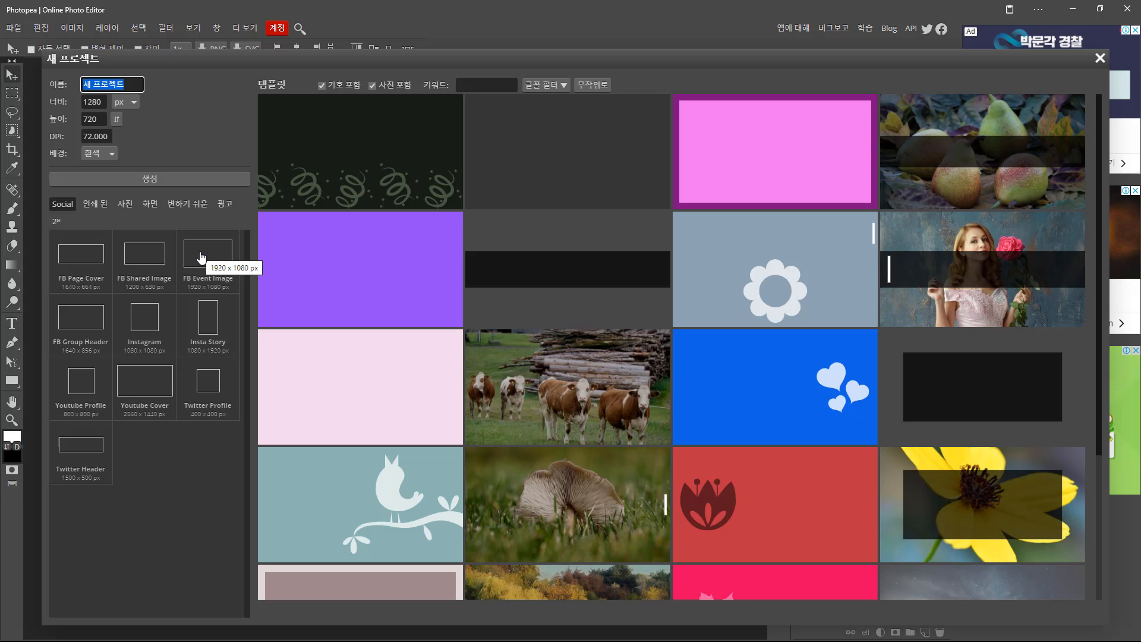
pyautogui.click(202, 257)
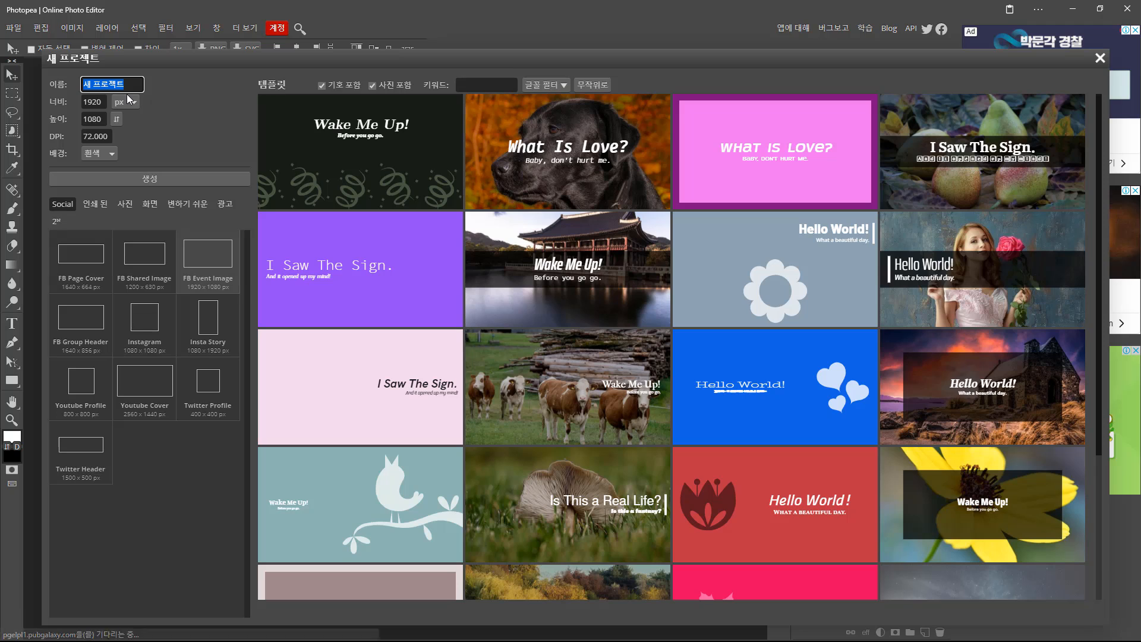
pyautogui.write('클리핑마스크')
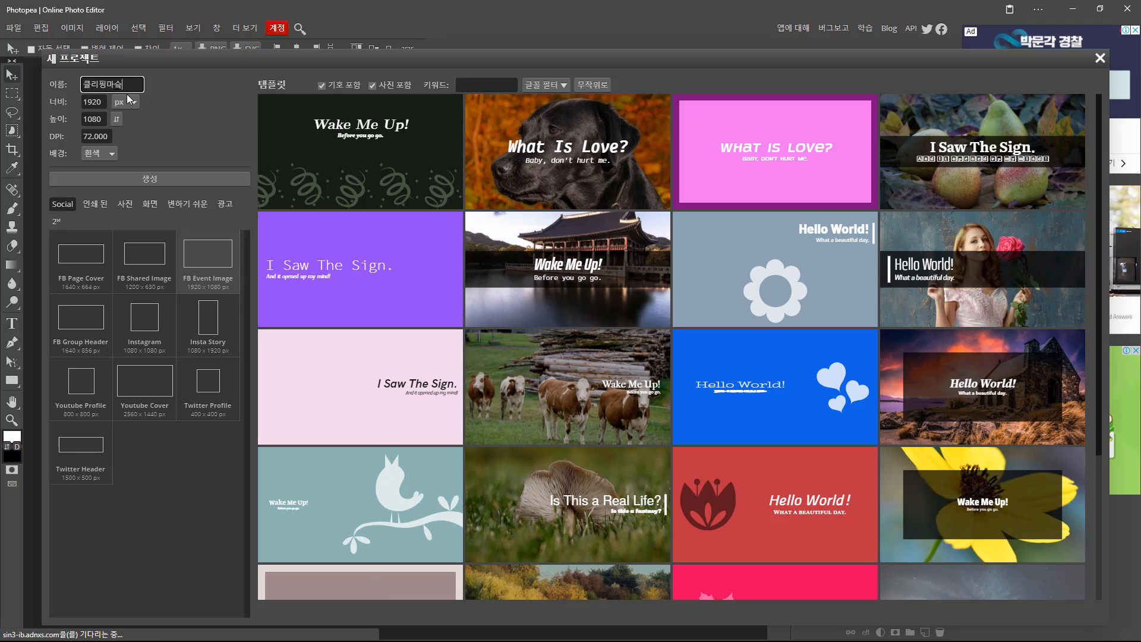
pyautogui.click(147, 178)
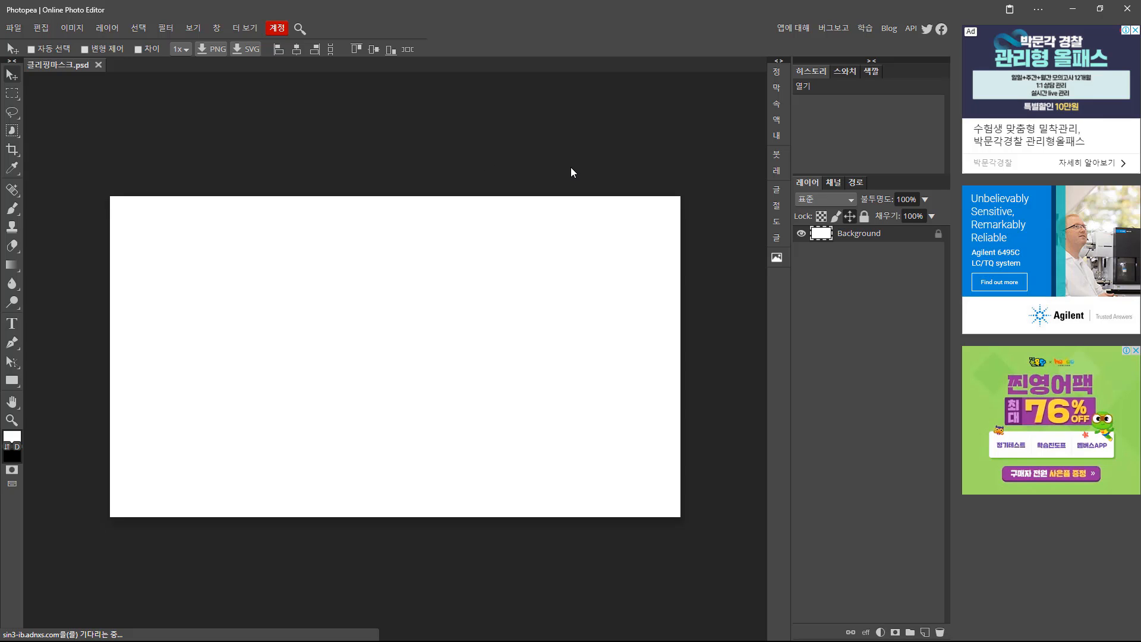
# Place the puppy-and-kitten photo from the Gallery and shift it right and down.
pyautogui.click(775, 258)
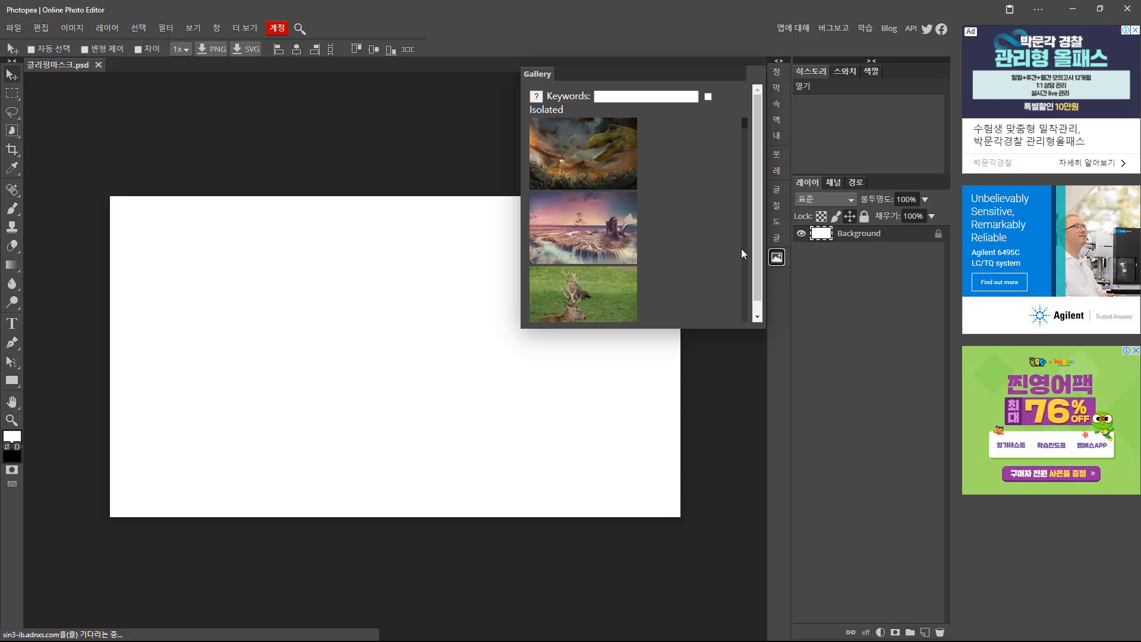
pyautogui.scroll(-2, 627, 236)
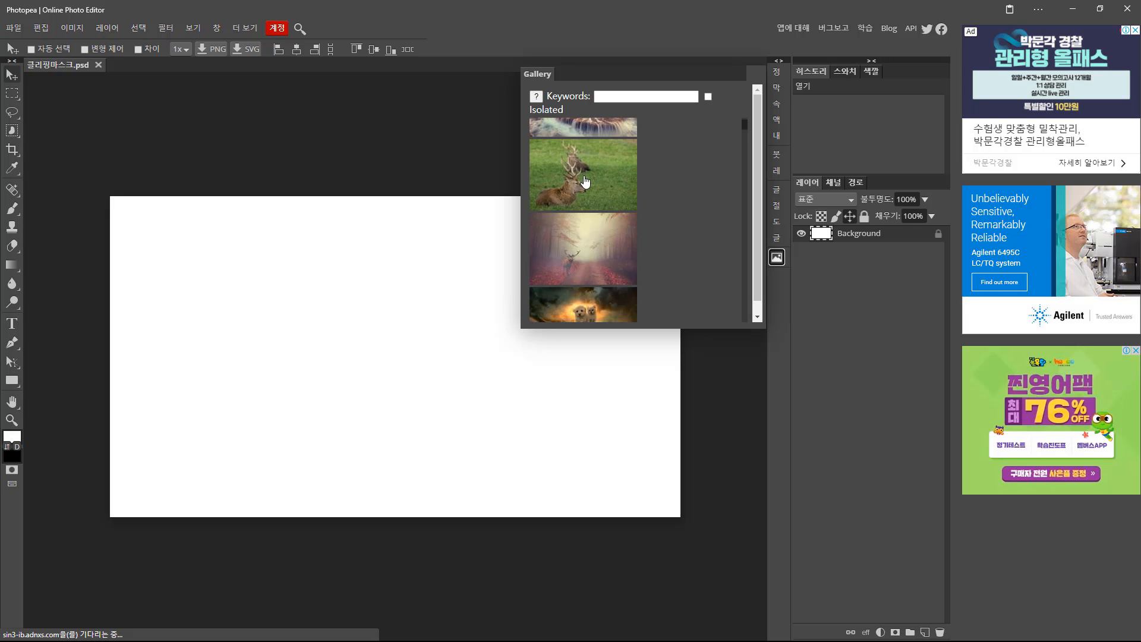
pyautogui.scroll(-2, 624, 279)
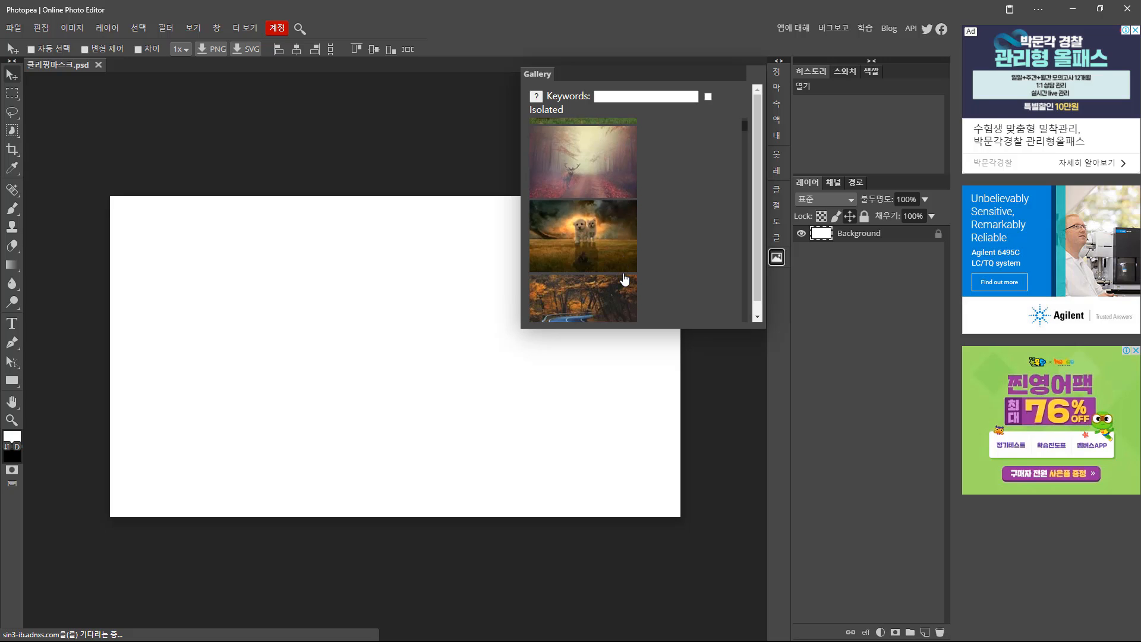
pyautogui.click(585, 221)
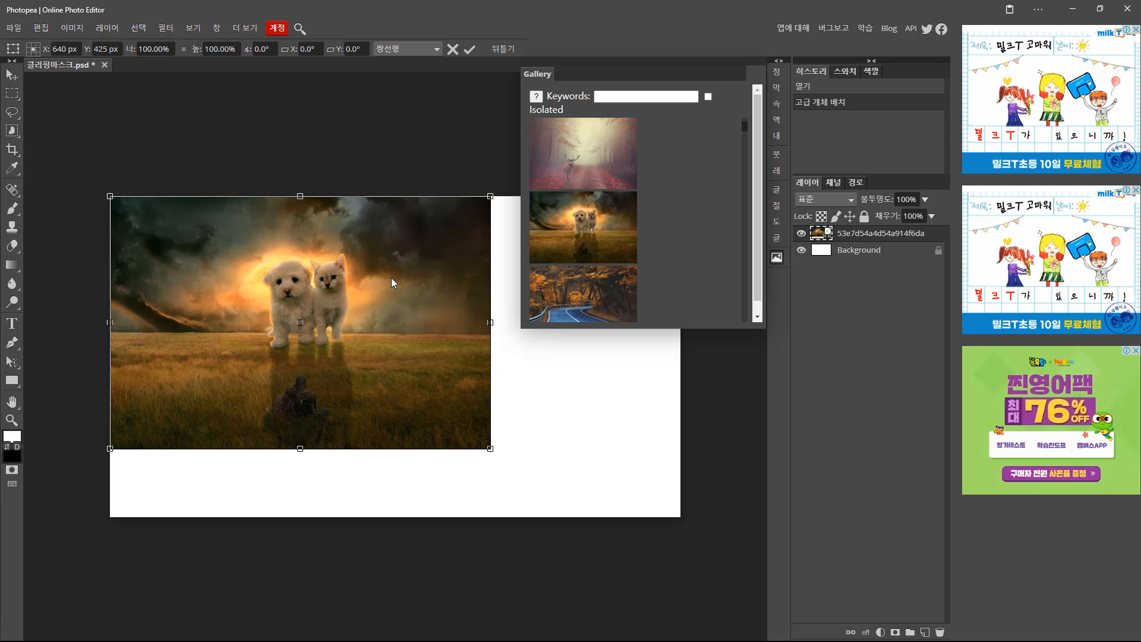
pyautogui.moveTo(362, 293); pyautogui.dragTo(456, 320)
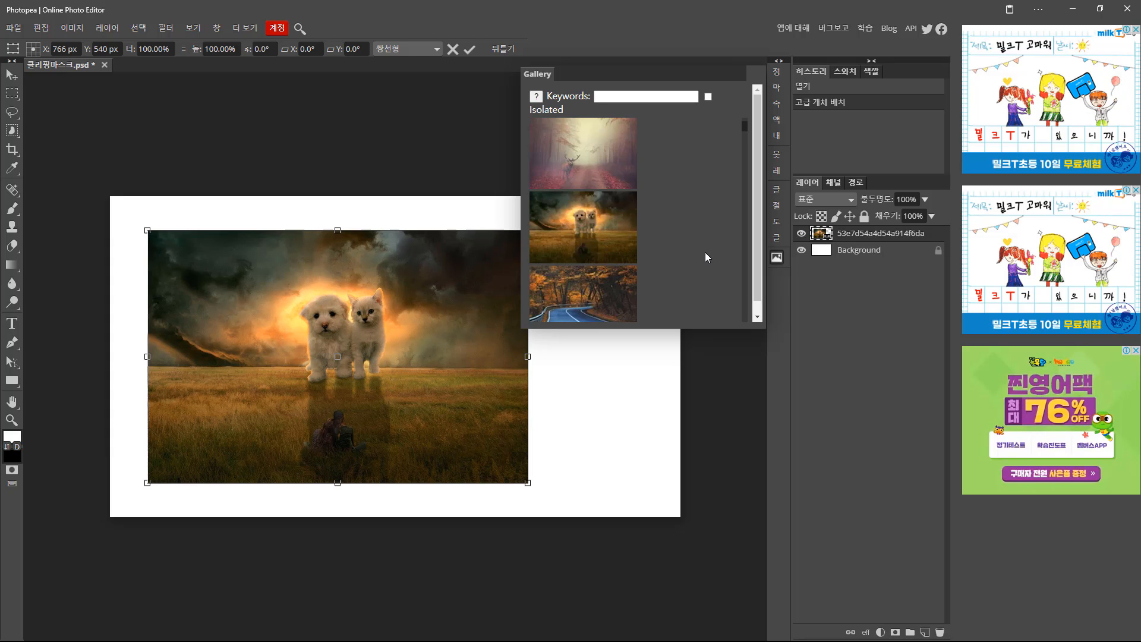
pyautogui.scroll(-3, 705, 252)
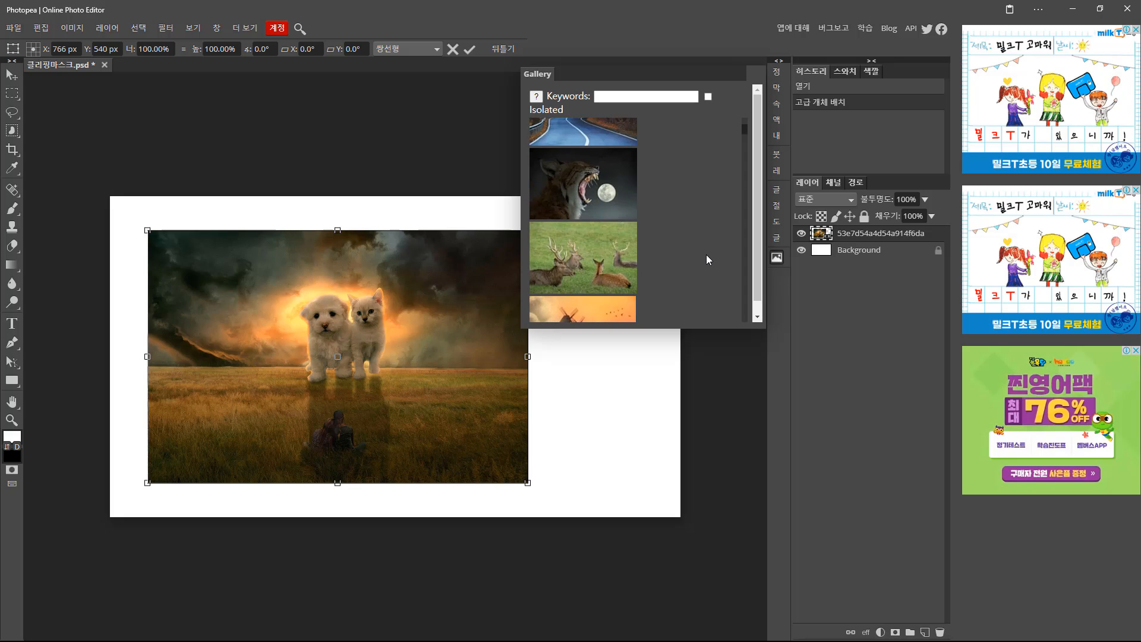
# Place the lynx-and-moon photo, close the Gallery, and stack it beneath the puppy photo.
pyautogui.click(579, 199)
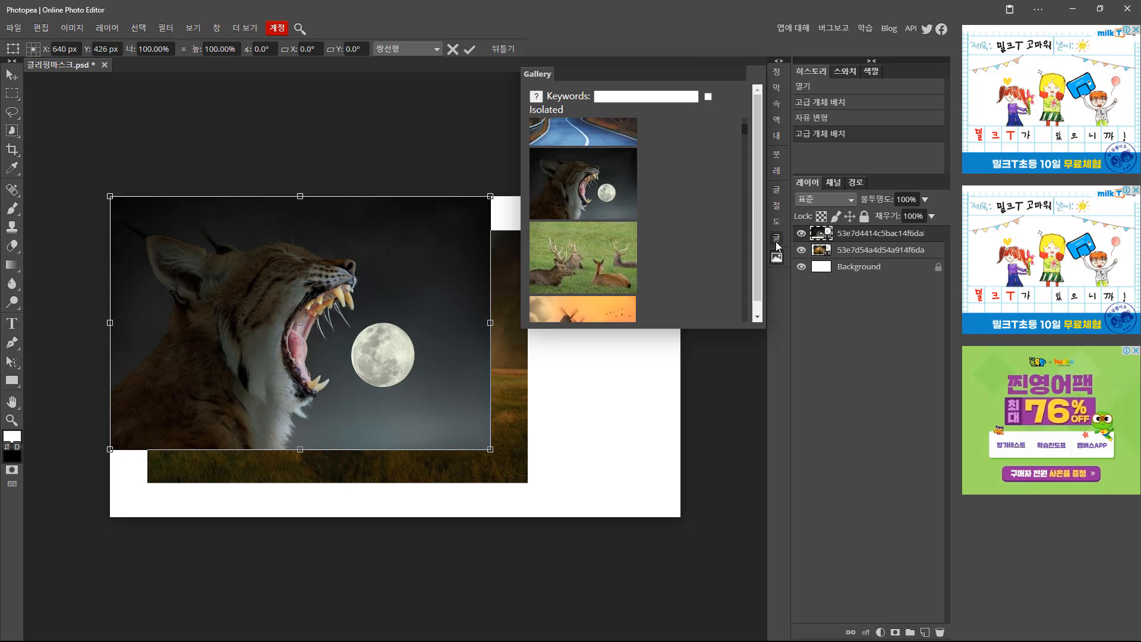
pyautogui.click(776, 257)
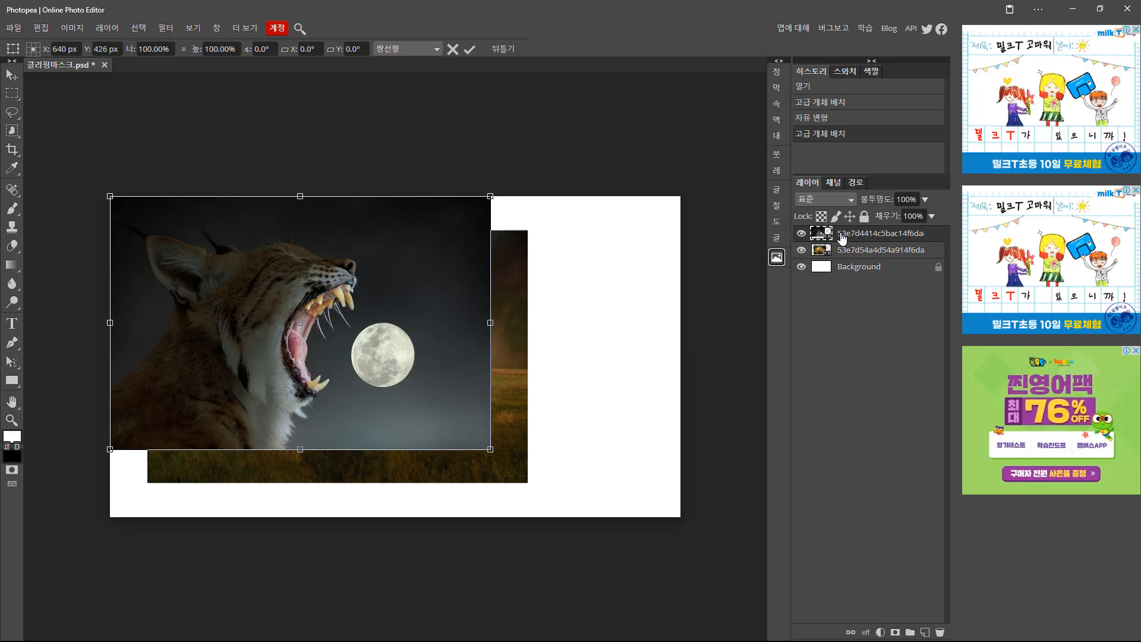
pyautogui.moveTo(842, 235); pyautogui.dragTo(817, 252)
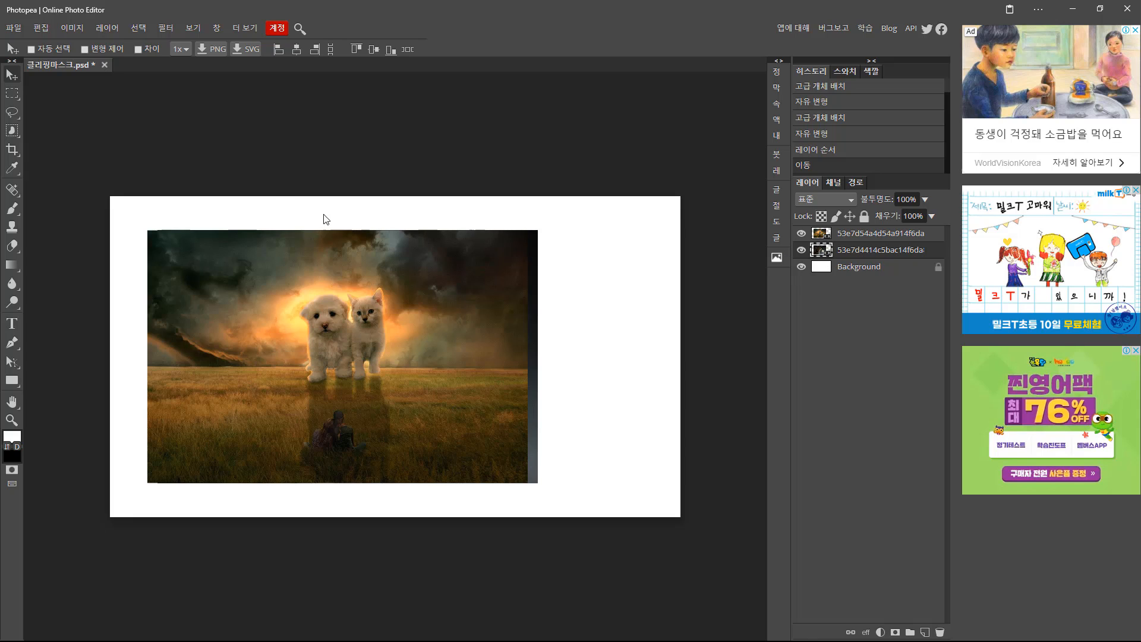
# Pick the Eraser and confirm rasterizing the smart object.
pyautogui.click(12, 245)
pyautogui.click(255, 258)
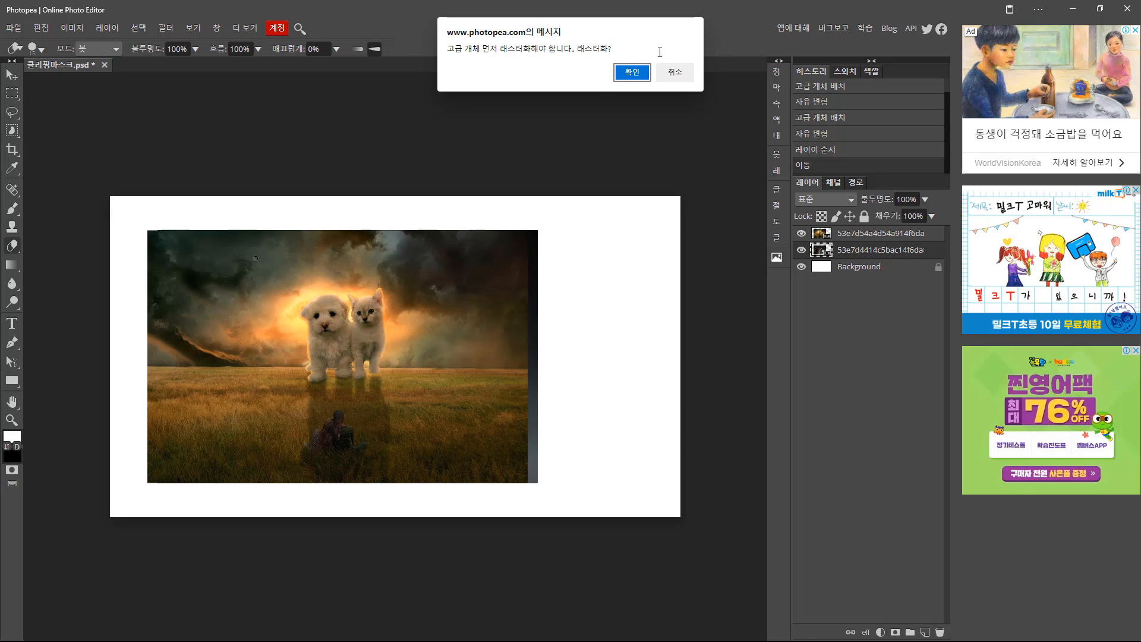
pyautogui.click(633, 74)
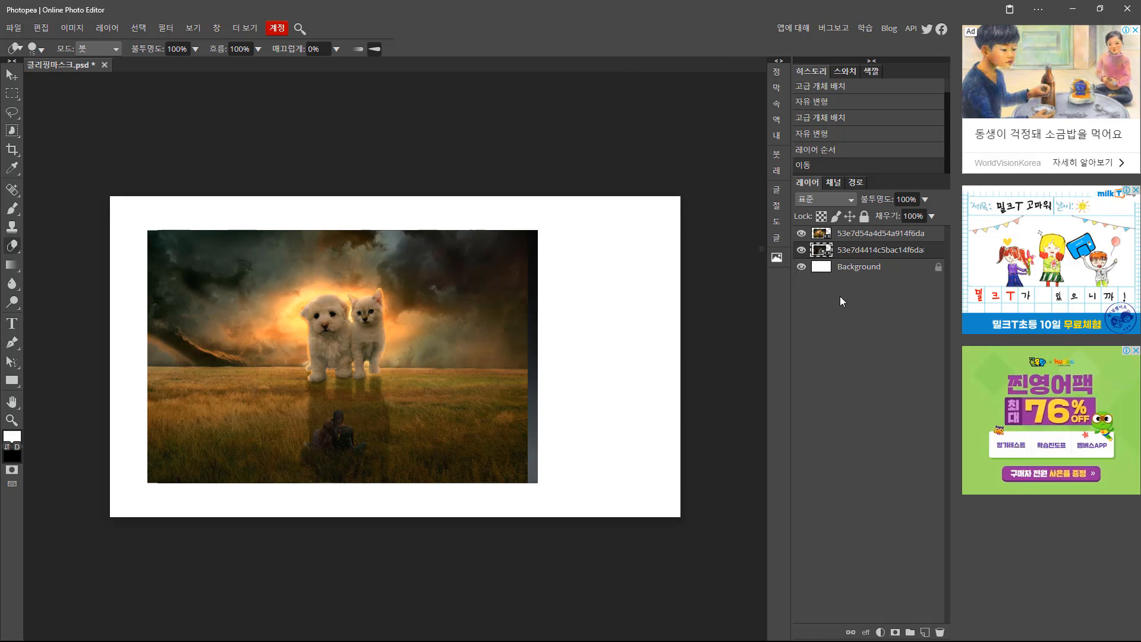
# Rasterize the puppy-and-kitten photo layer with 래스터화 from its layer menu.
pyautogui.click(825, 238)
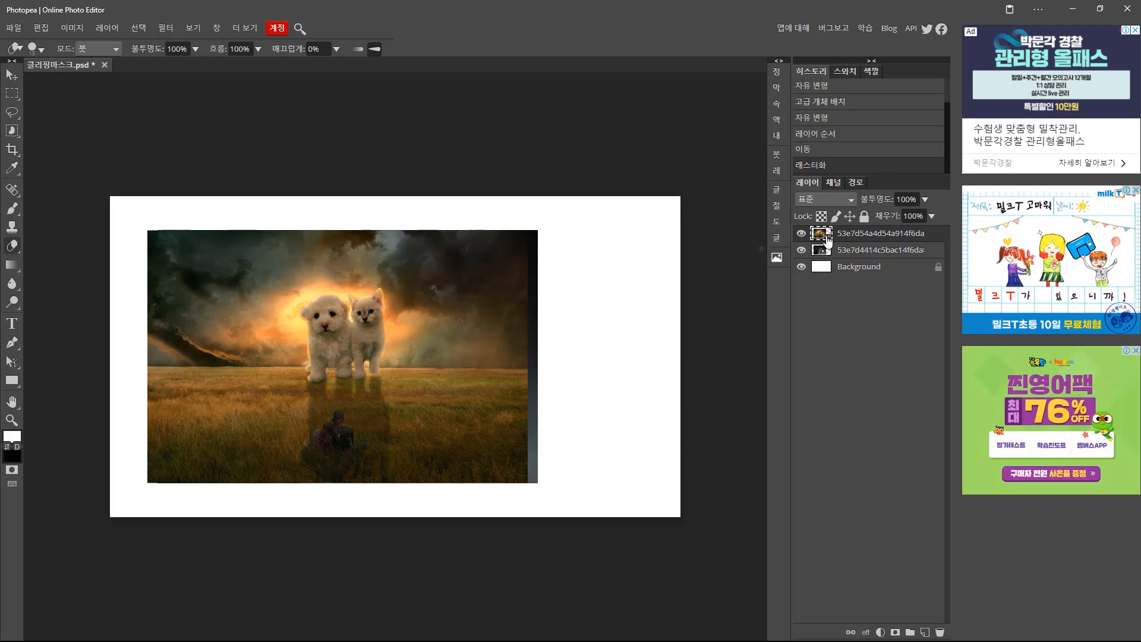
pyautogui.rightClick(820, 235)
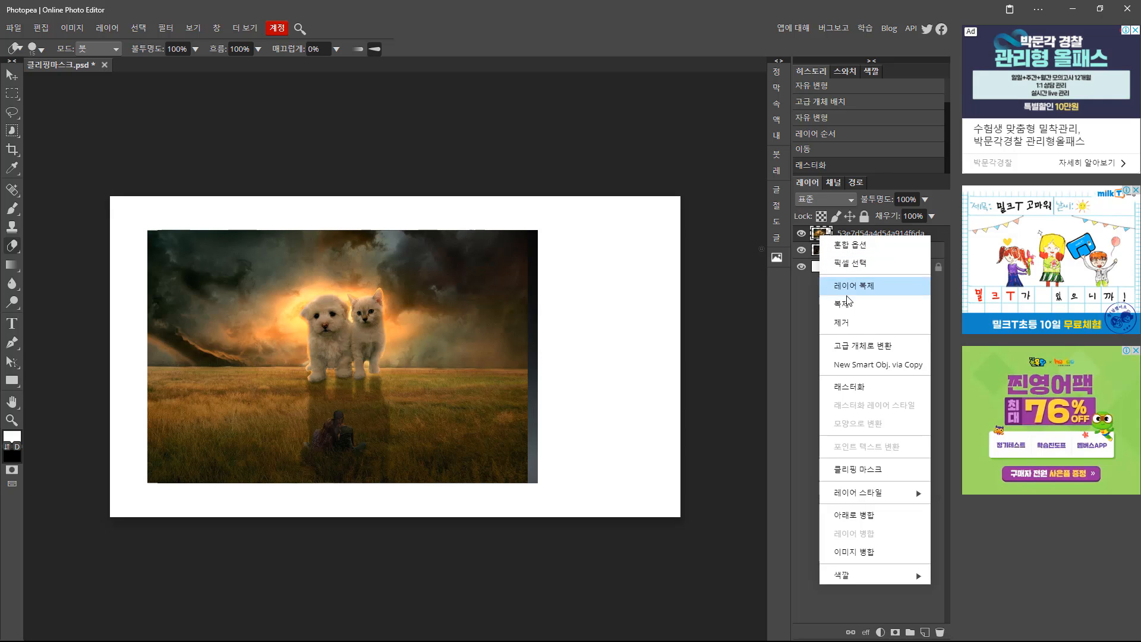
pyautogui.click(858, 389)
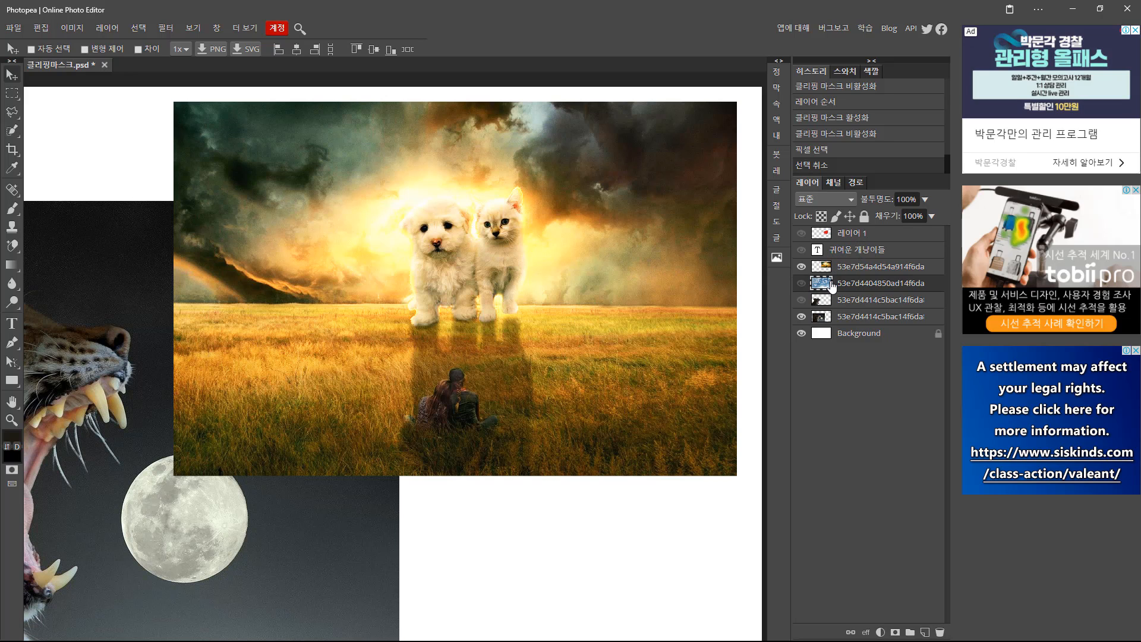
# Check the puppy photo's visibility, select its layer, and reveal the 귀여운 개냥이들 title.
pyautogui.click(801, 267)
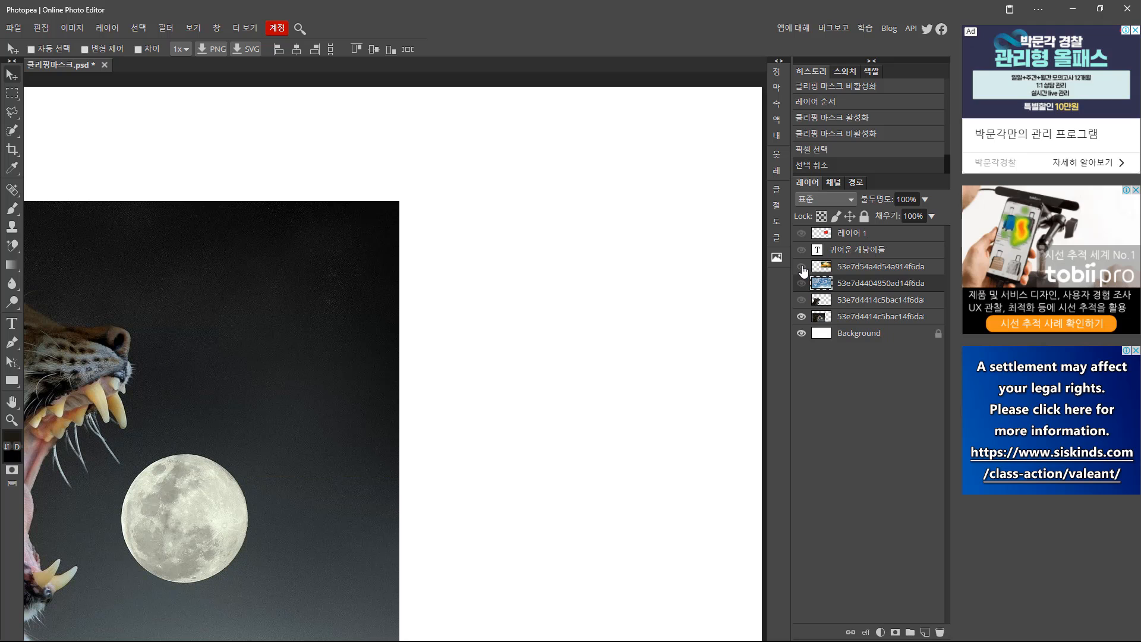
pyautogui.click(802, 267)
pyautogui.click(801, 266)
pyautogui.click(802, 267)
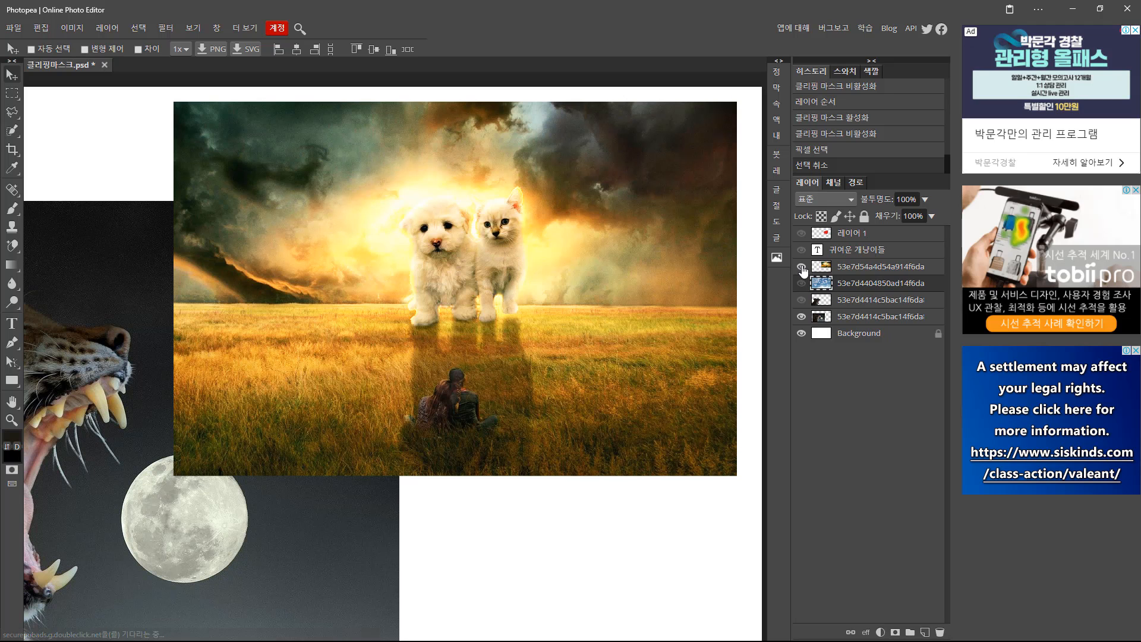
pyautogui.click(840, 271)
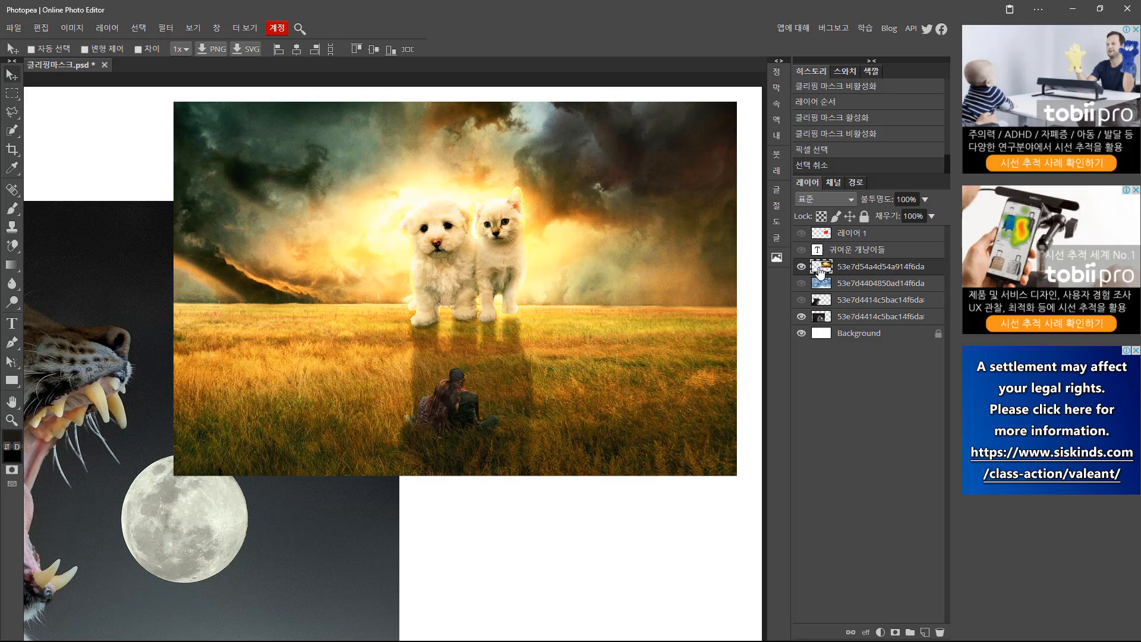
pyautogui.click(800, 250)
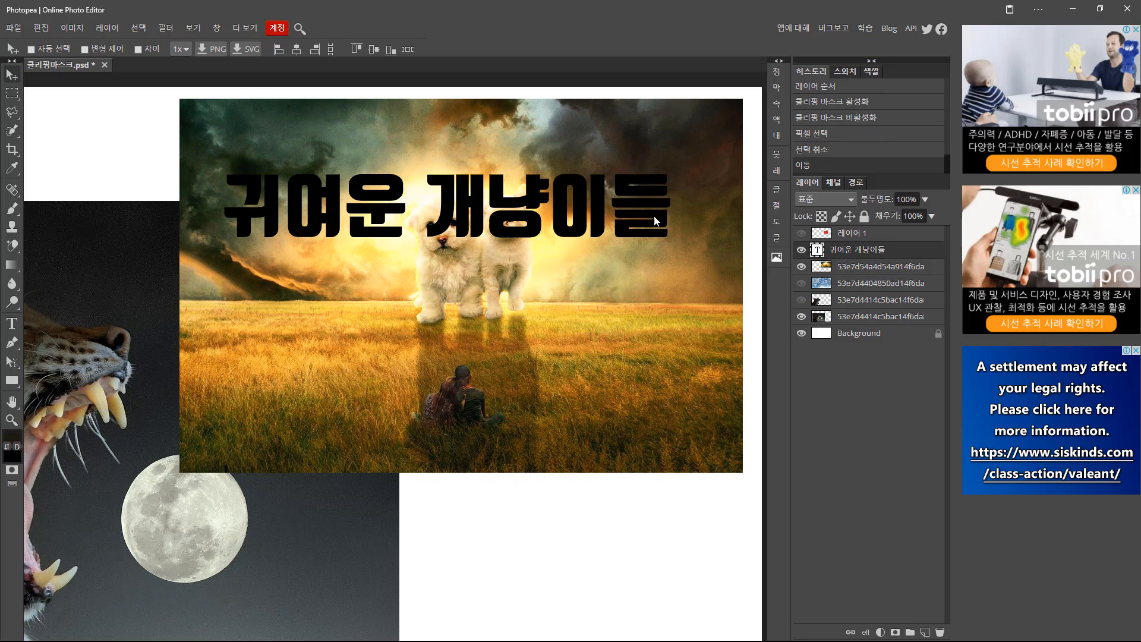
# Nudge the title text slightly down and left.
pyautogui.moveTo(602, 219); pyautogui.dragTo(598, 233)
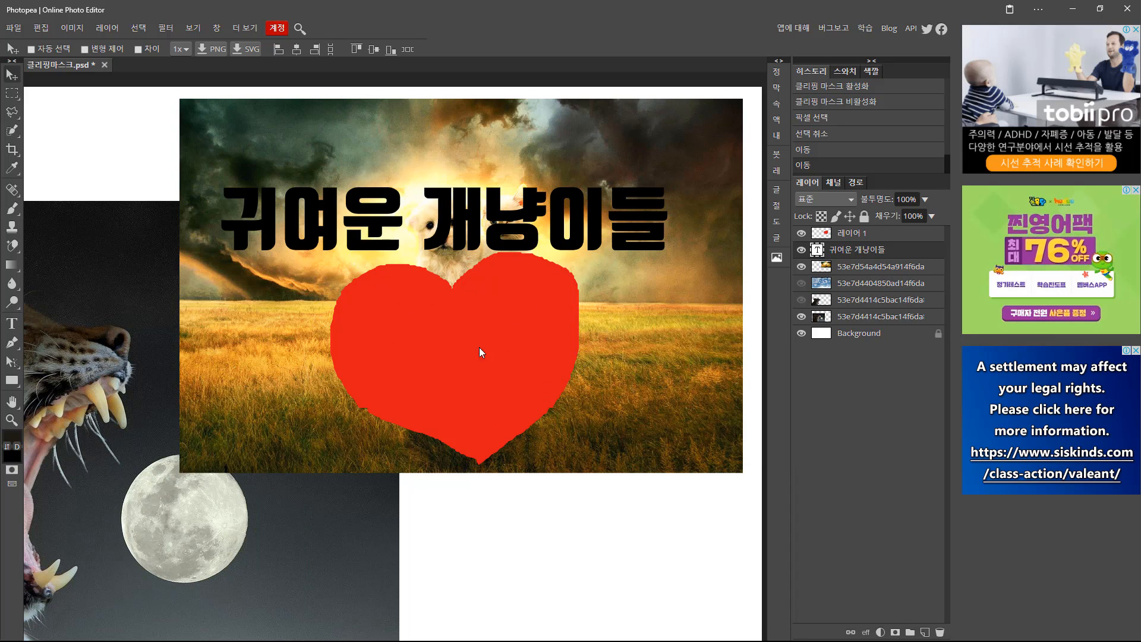
# Hide the red heart on 레이어 1 and select the puppy-and-kitten photo layer.
pyautogui.click(801, 233)
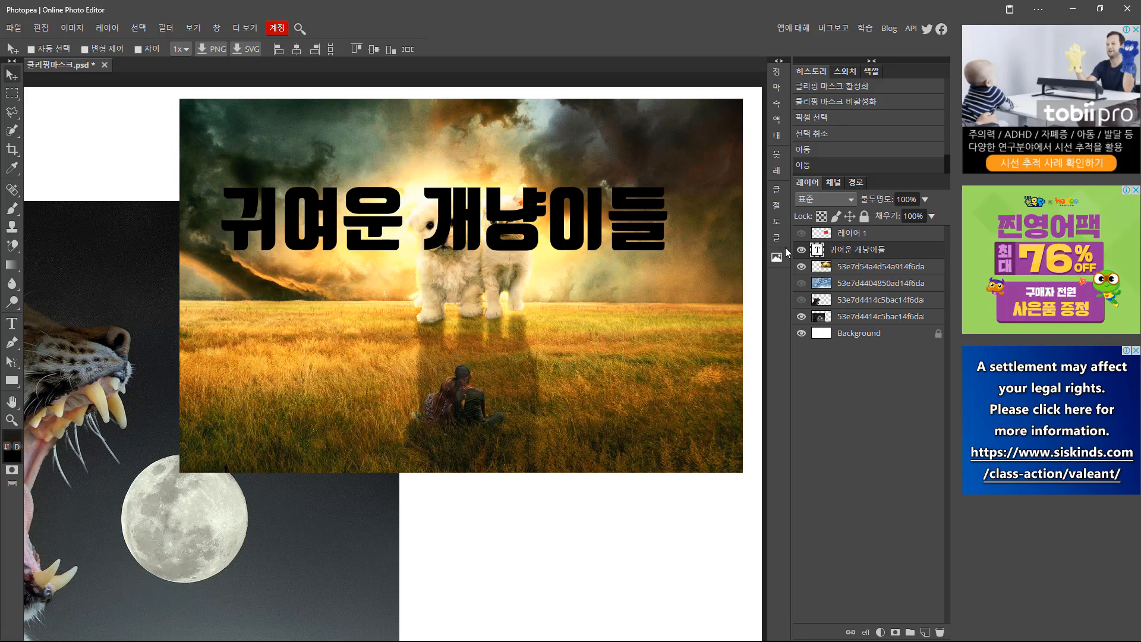
pyautogui.click(826, 267)
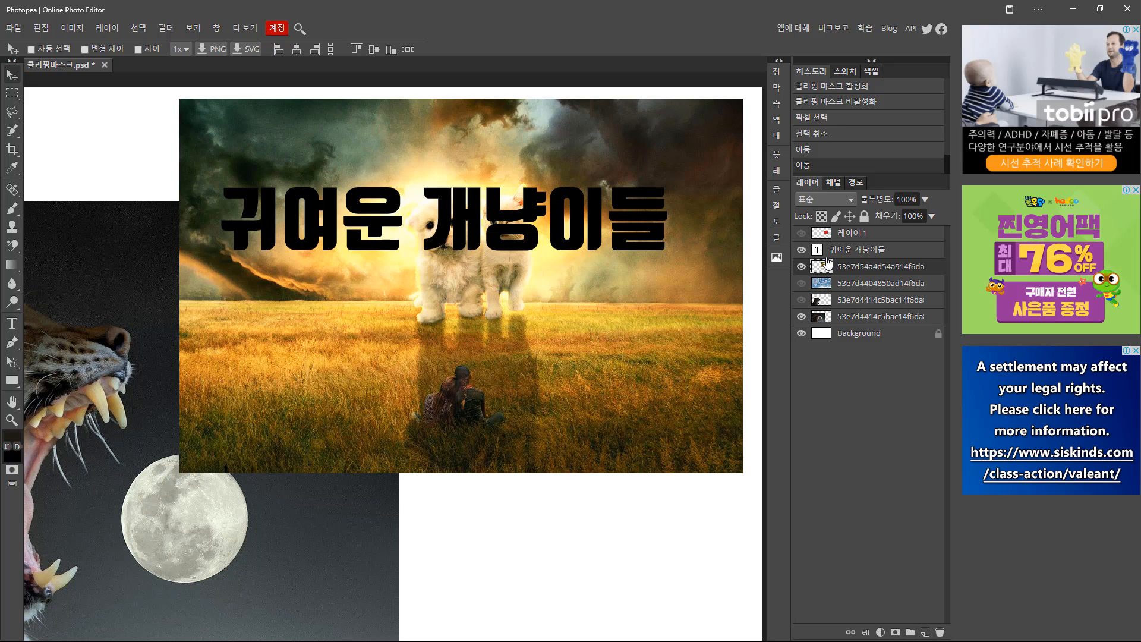
# Move the puppy photo above the title layer and clip it into the 귀여운 개냥이들 letters.
pyautogui.hotkey('ctrl', 'alt', 'g')
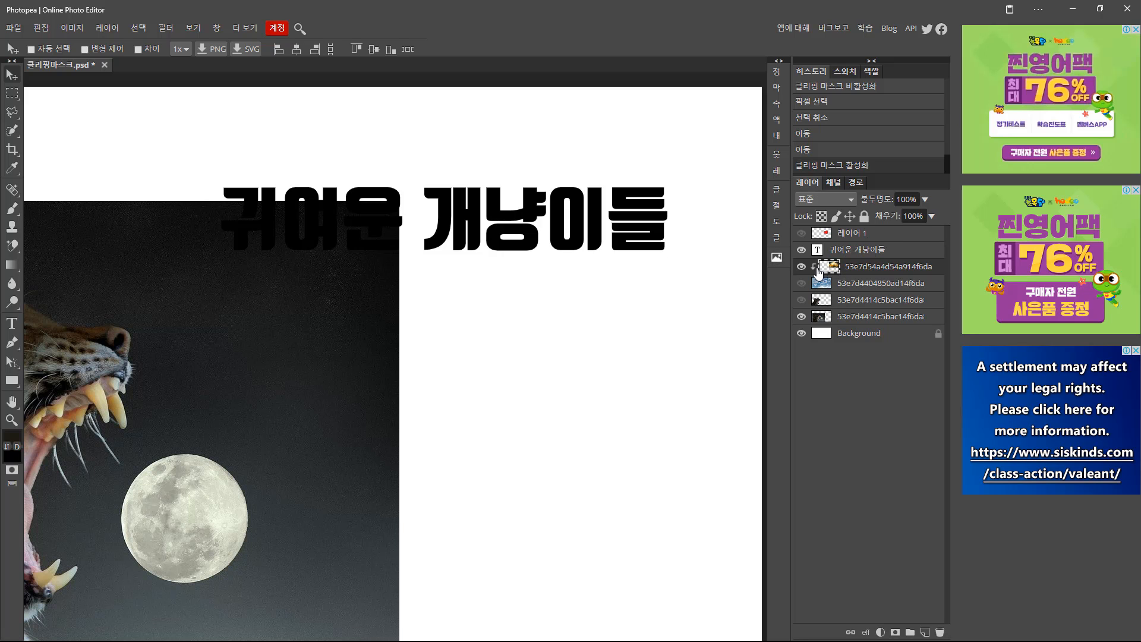
pyautogui.hotkey('ctrl', 'z')
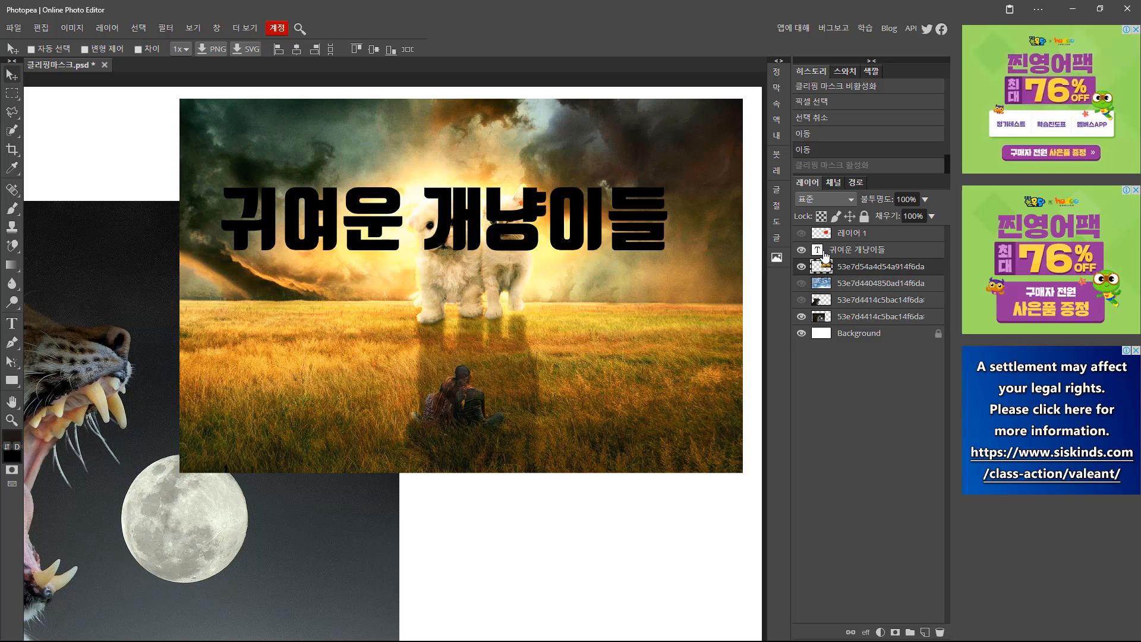
pyautogui.moveTo(824, 269); pyautogui.dragTo(835, 250)
pyautogui.click(828, 267)
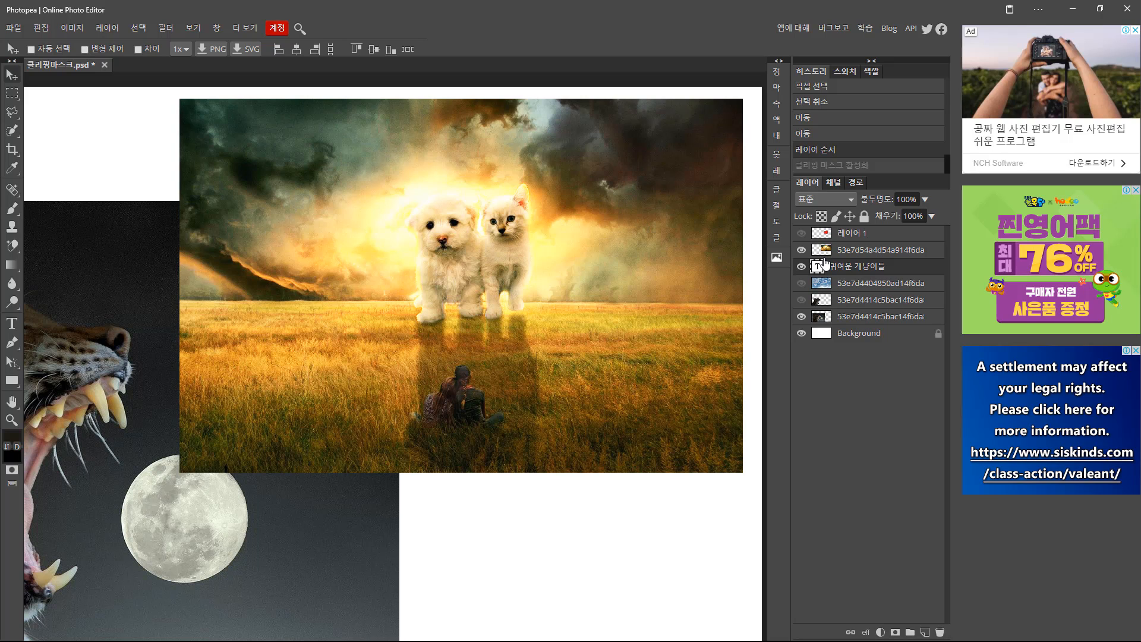
pyautogui.keyDown('alt'); pyautogui.click(825, 260); pyautogui.keyUp('alt')
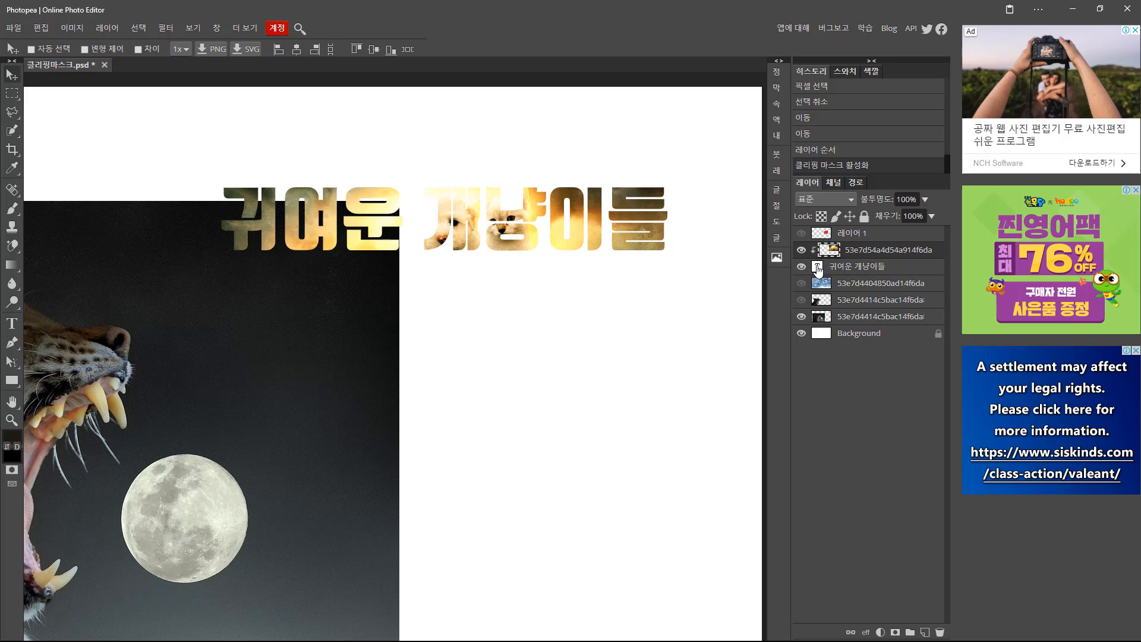
pyautogui.click(818, 267)
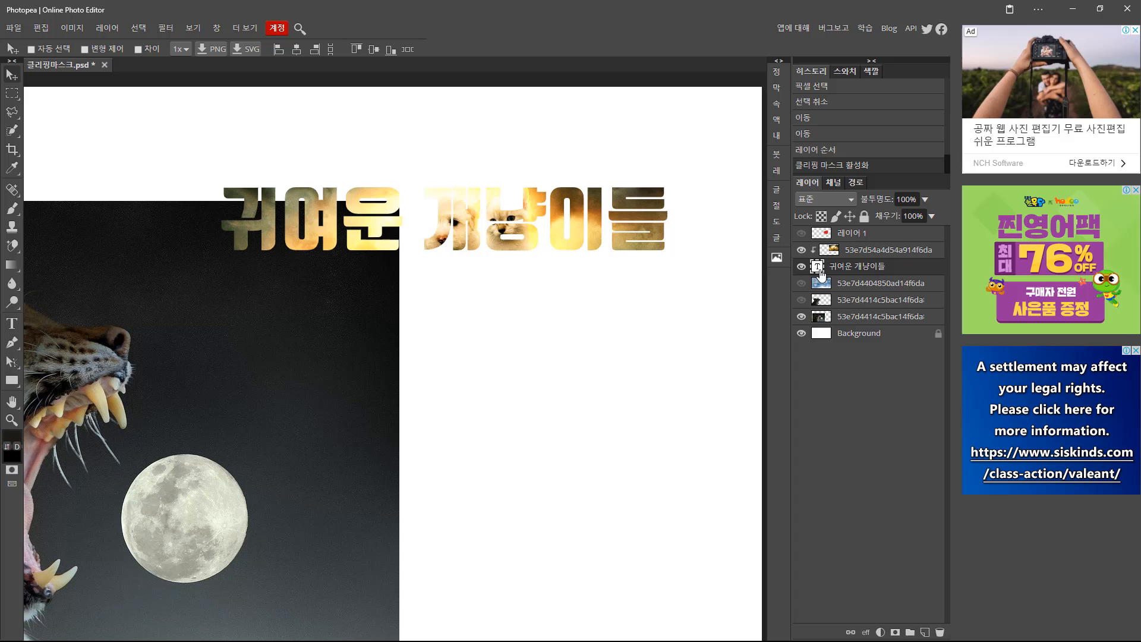
# Give the title a 9 px blue stroke.
pyautogui.click(866, 632)
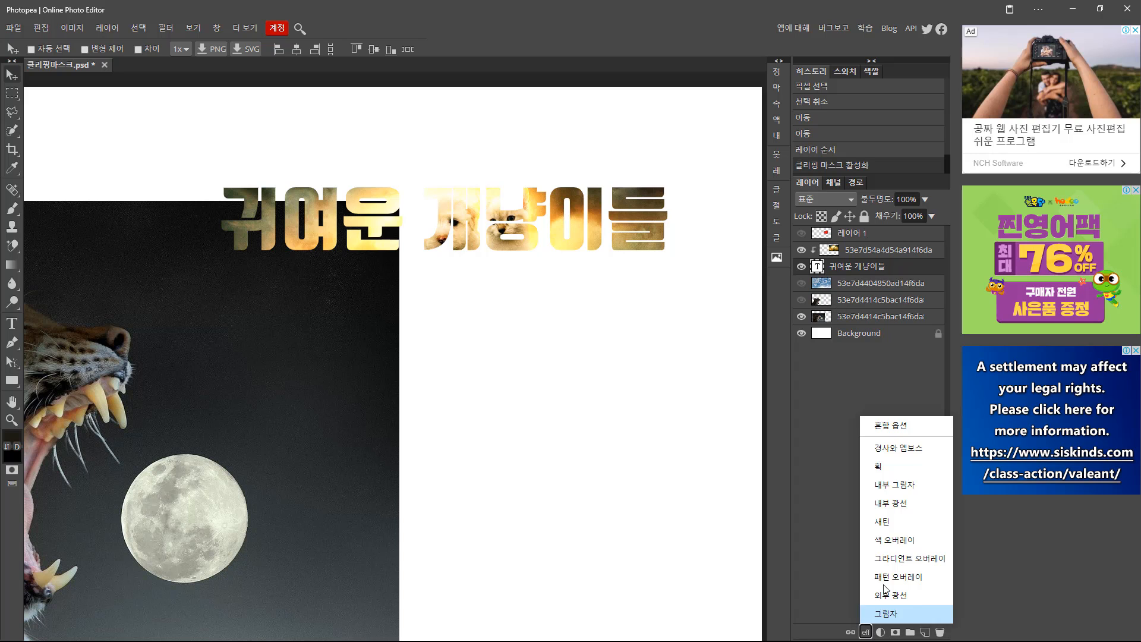
pyautogui.click(883, 471)
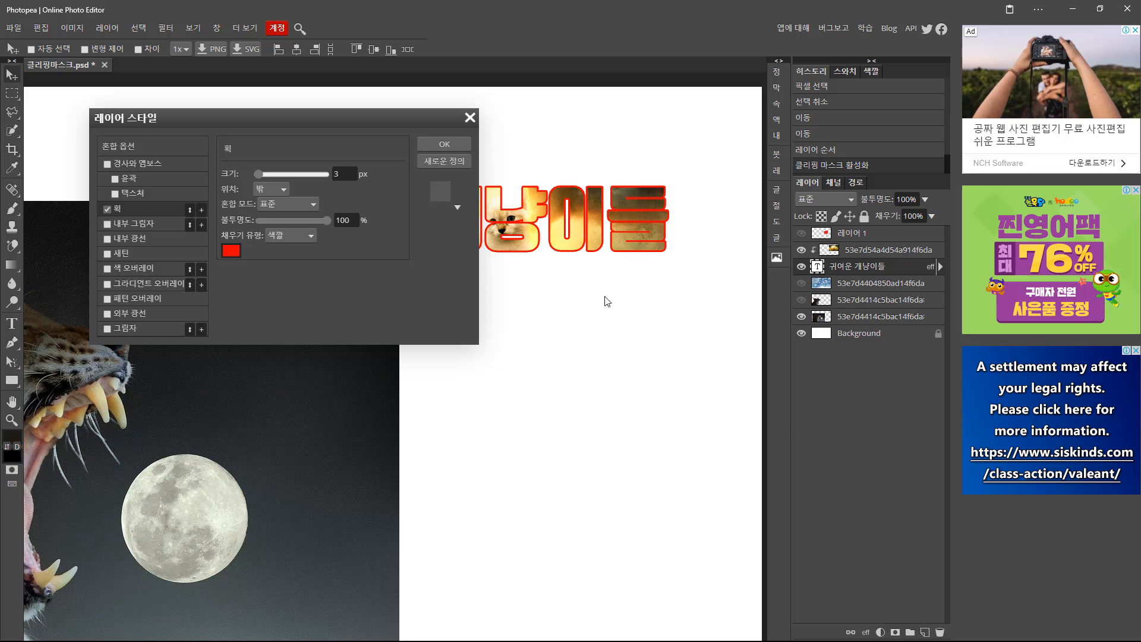
pyautogui.moveTo(401, 127); pyautogui.dragTo(688, 322)
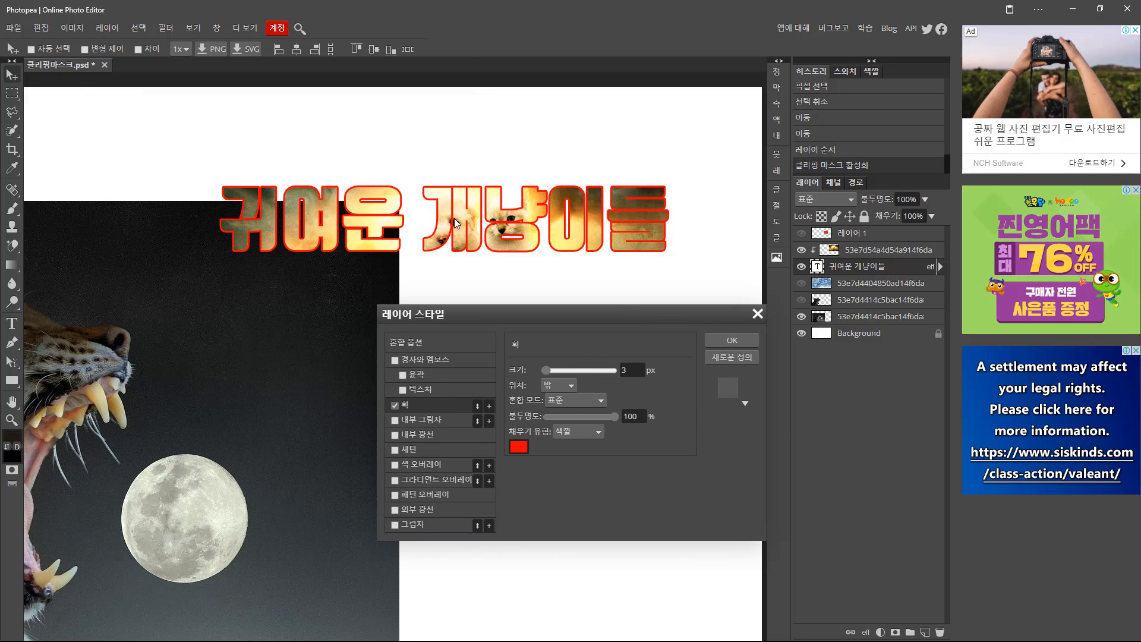
pyautogui.click(518, 447)
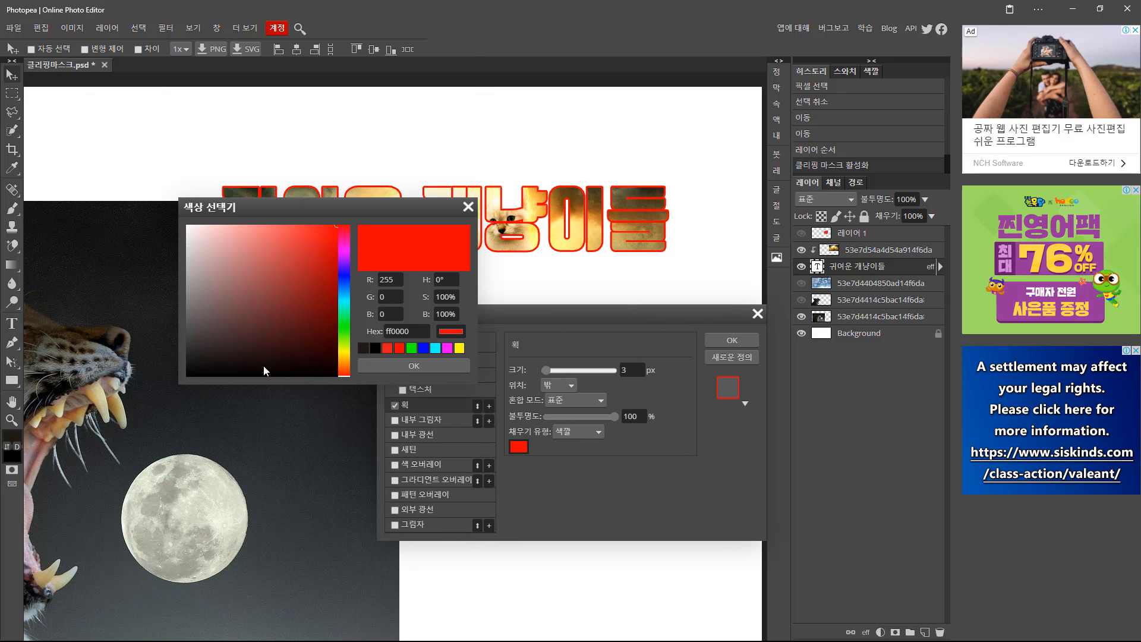
pyautogui.moveTo(221, 359); pyautogui.dragTo(187, 377)
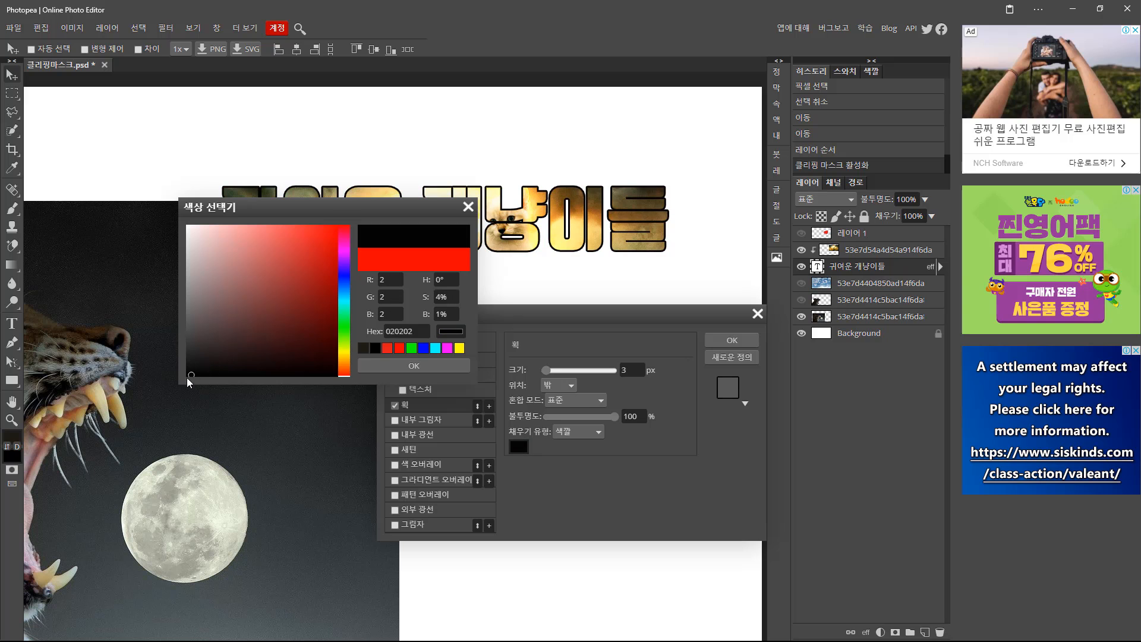
pyautogui.click(434, 364)
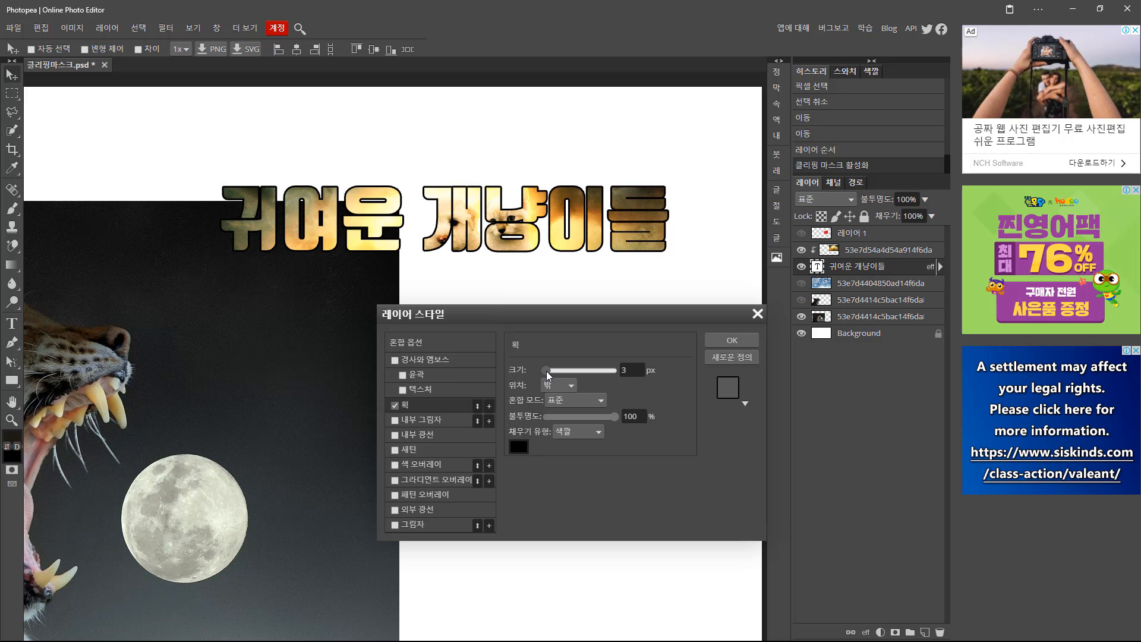
pyautogui.moveTo(545, 370); pyautogui.dragTo(547, 371)
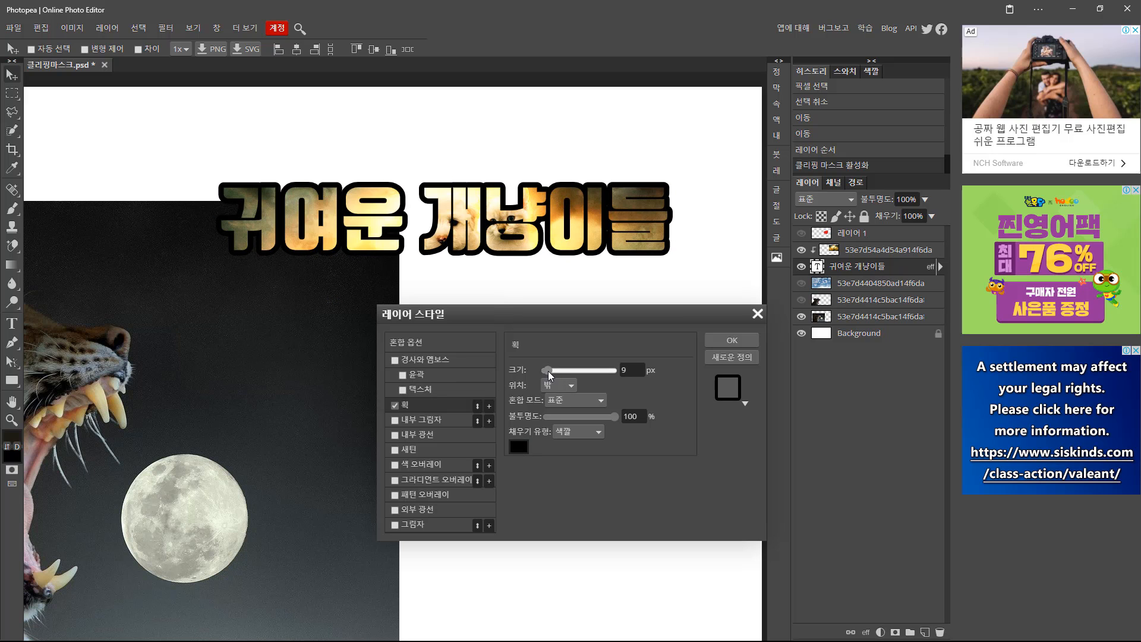
pyautogui.click(517, 450)
pyautogui.click(344, 282)
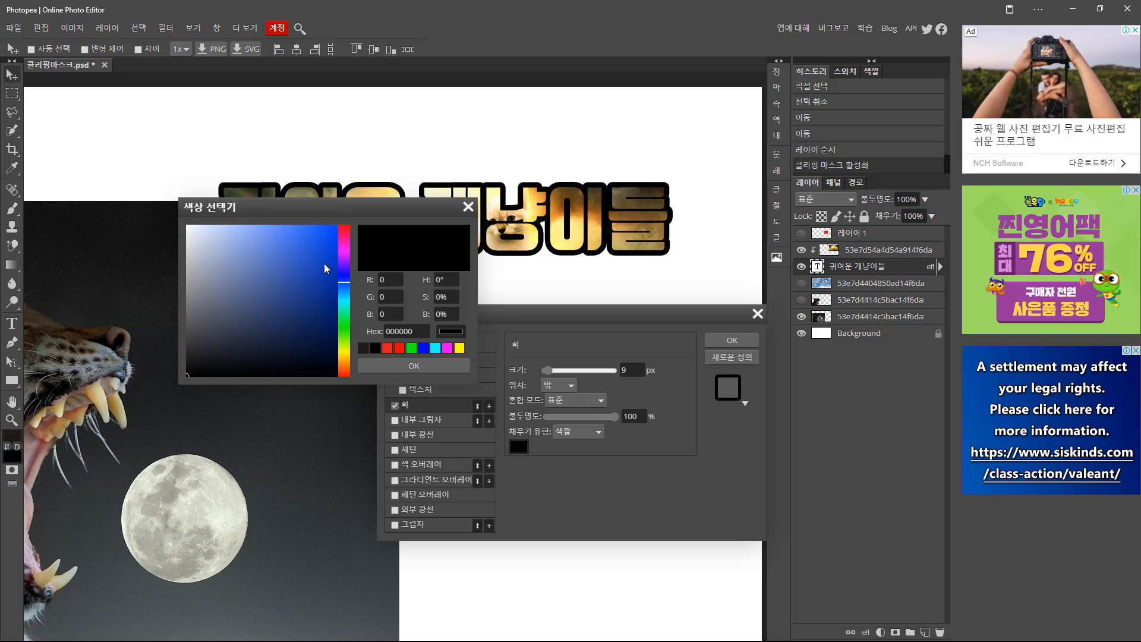
pyautogui.click(323, 263)
pyautogui.click(396, 364)
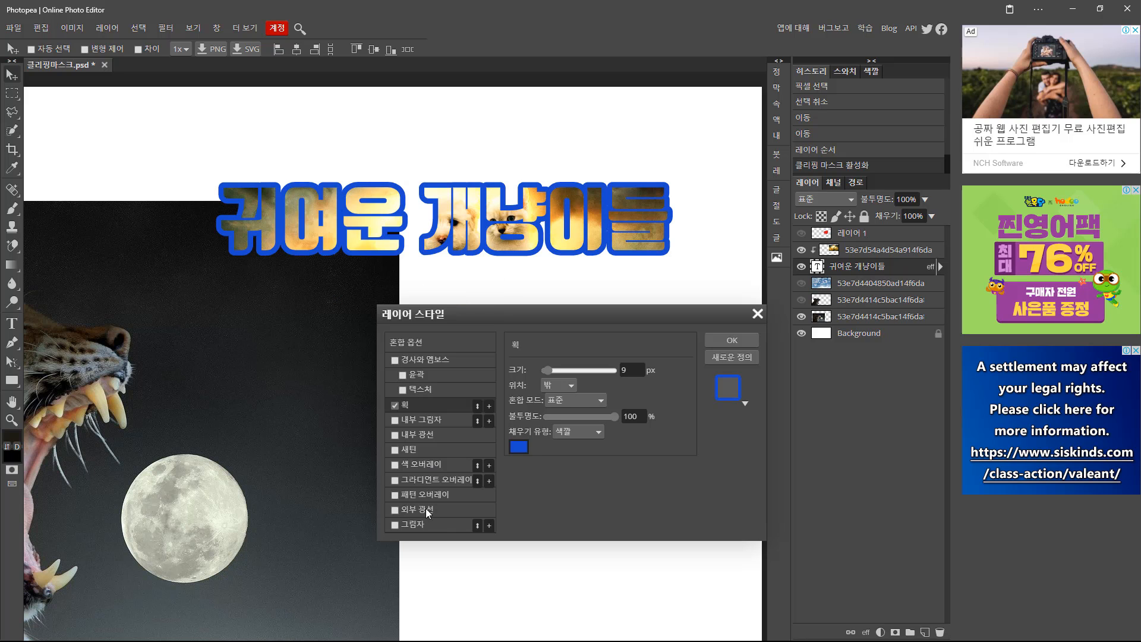
# Add a drop shadow at an adjusted angle and apply the effects.
pyautogui.click(410, 526)
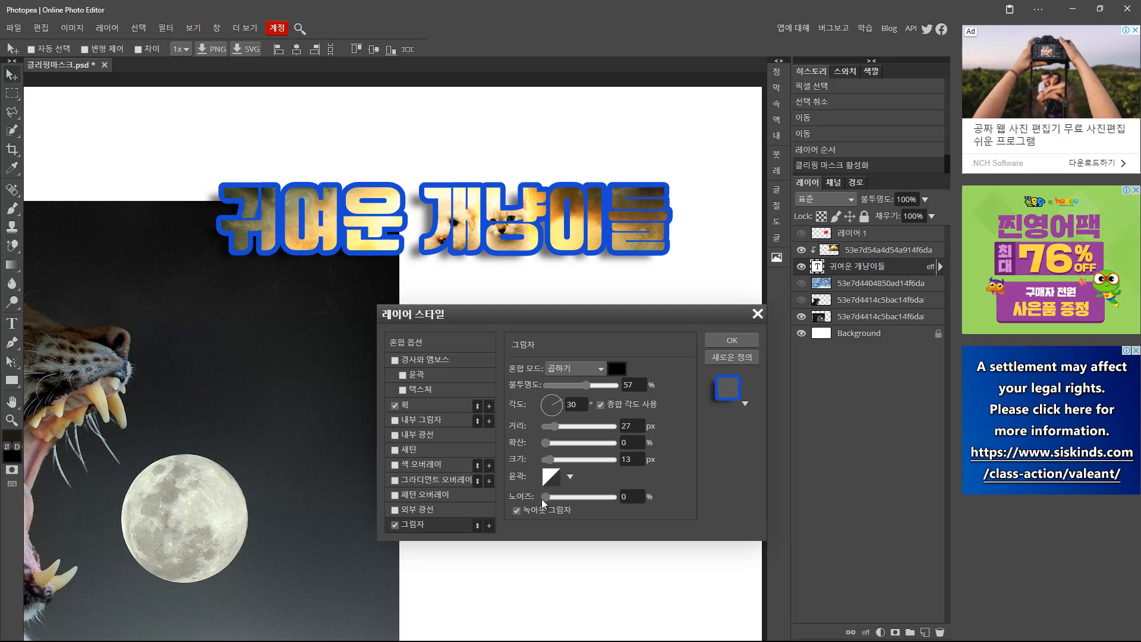
pyautogui.moveTo(562, 406); pyautogui.dragTo(546, 403)
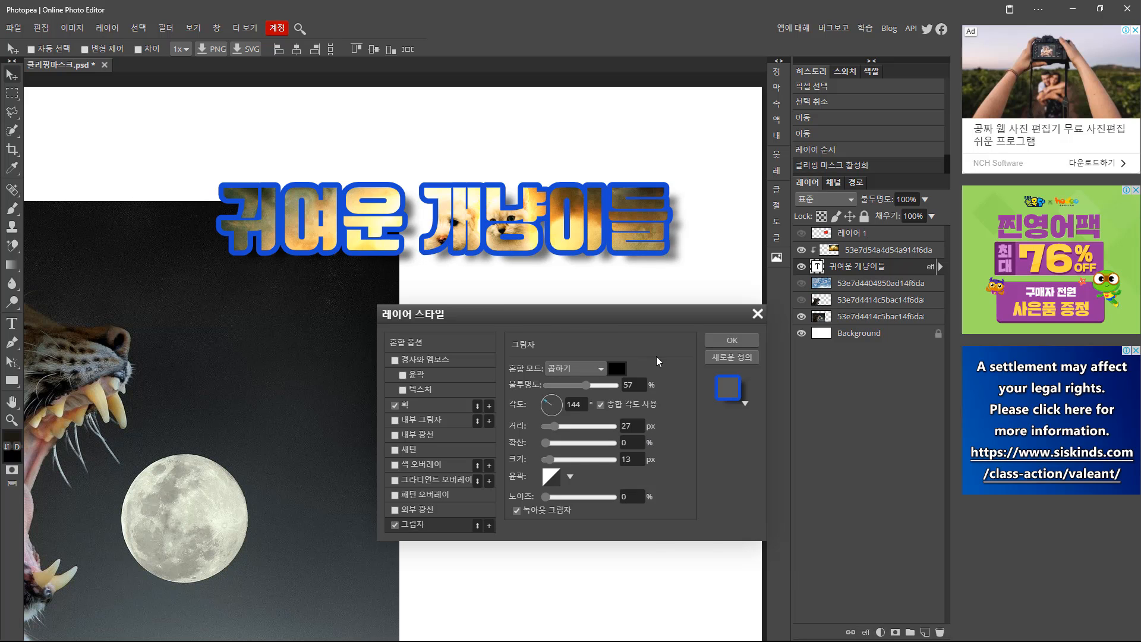
pyautogui.click(719, 341)
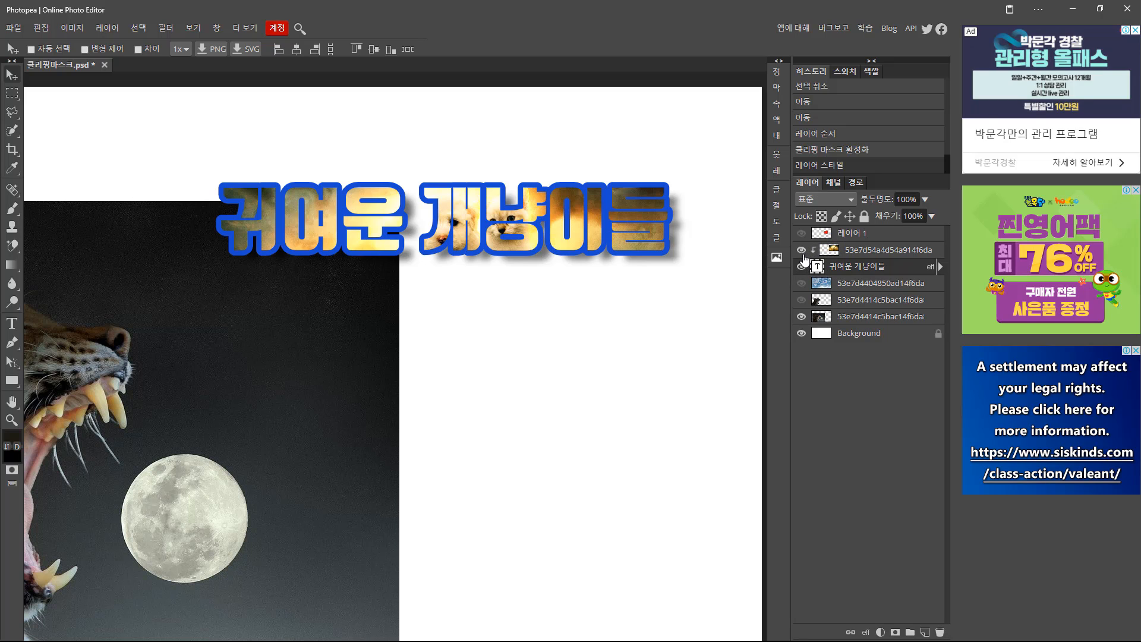
# Hide the clipped photo and change the title text '귀여운 개냥이들' to white.
pyautogui.click(801, 250)
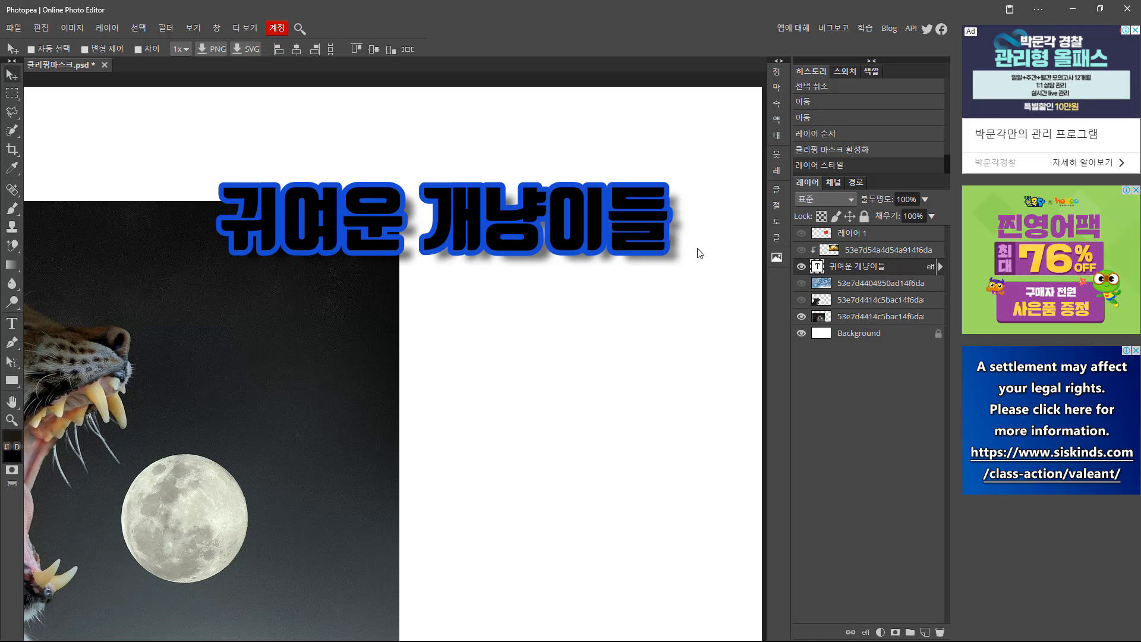
pyautogui.click(12, 324)
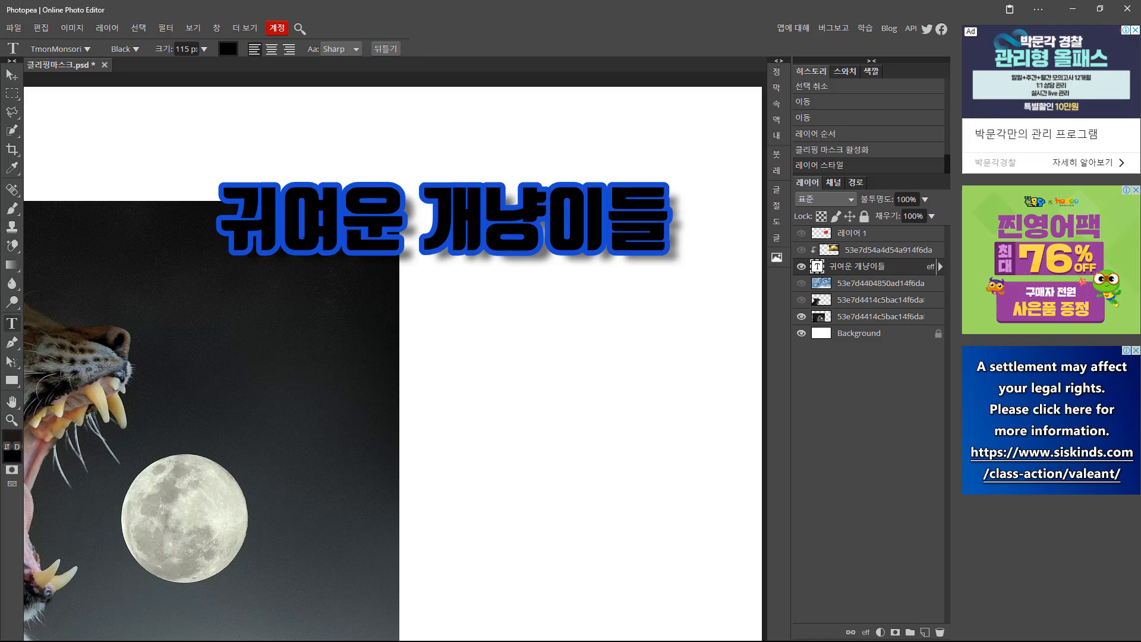
pyautogui.moveTo(221, 219); pyautogui.dragTo(668, 219)
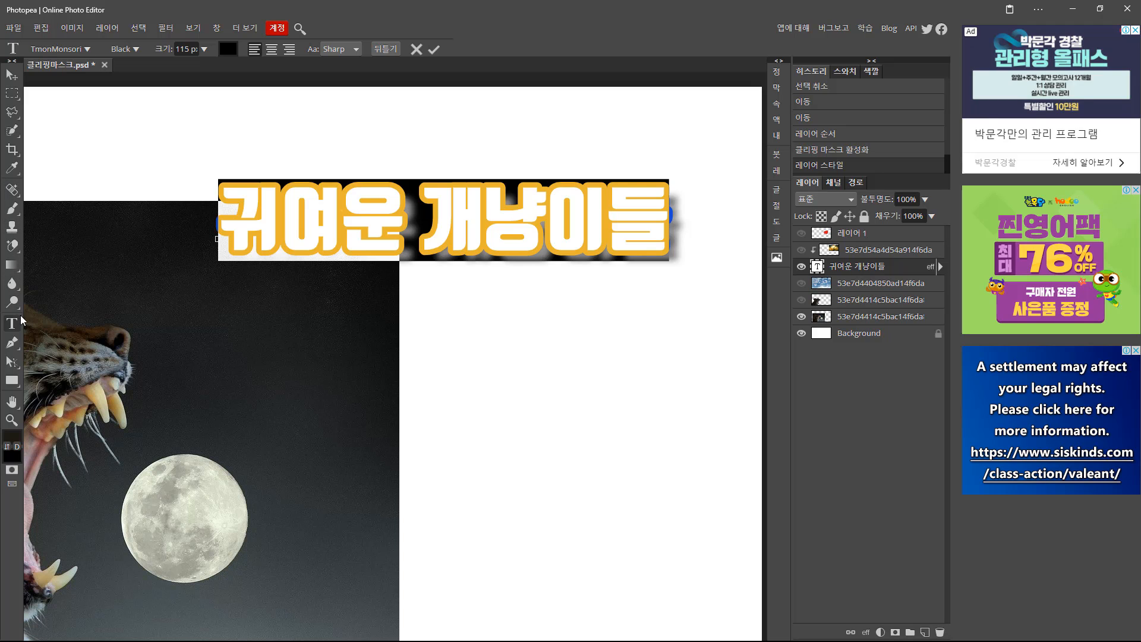
pyautogui.click(17, 447)
pyautogui.click(7, 458)
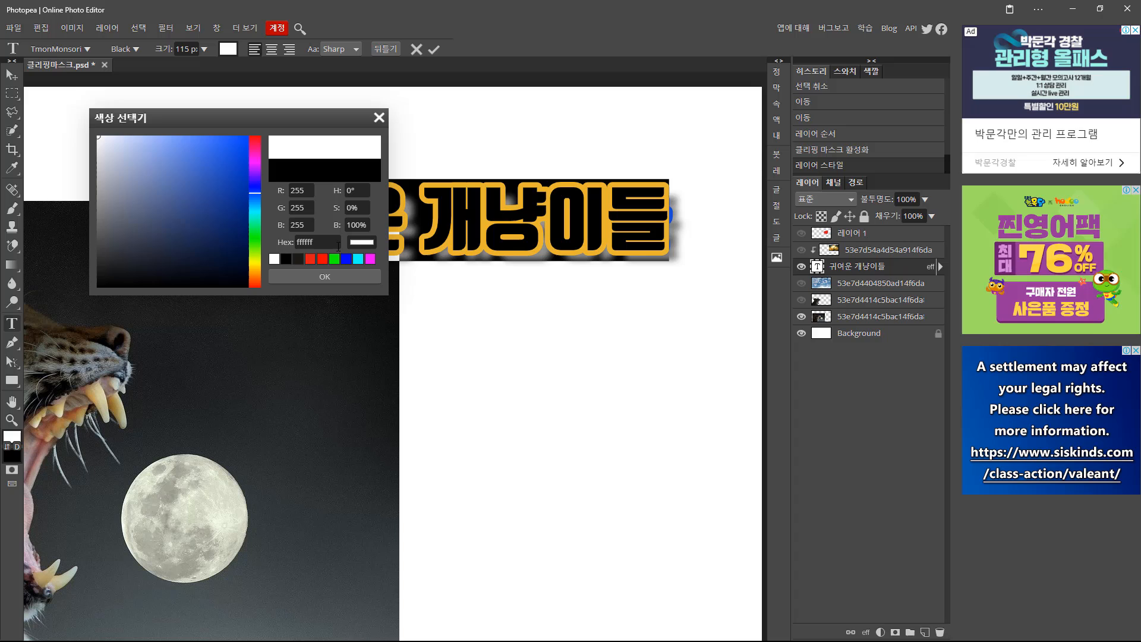
pyautogui.click(324, 277)
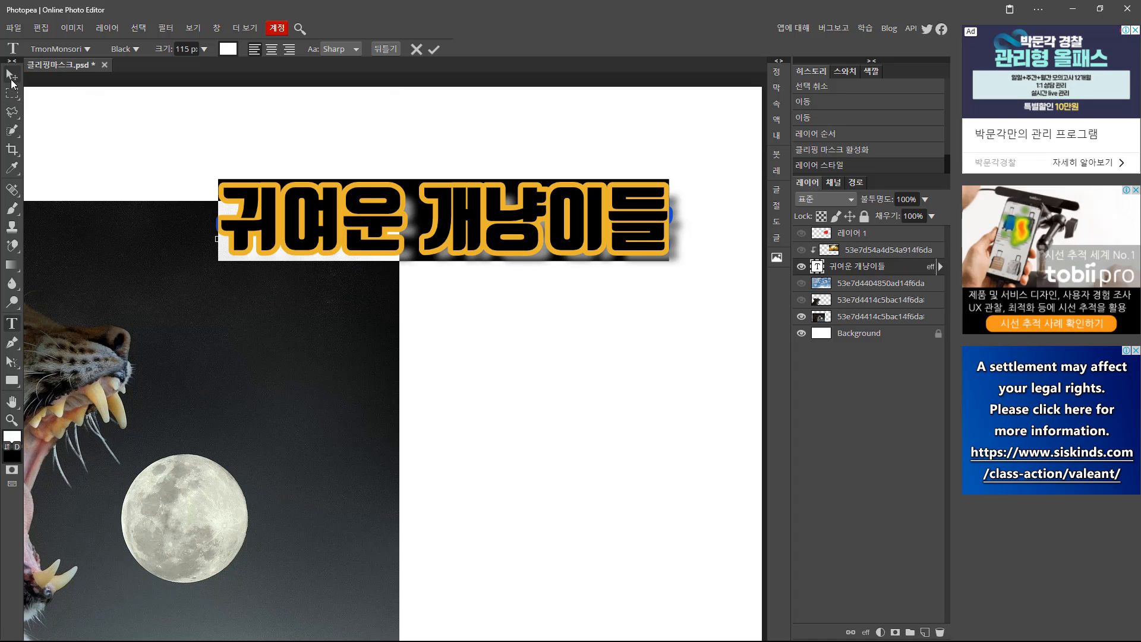
pyautogui.click(11, 78)
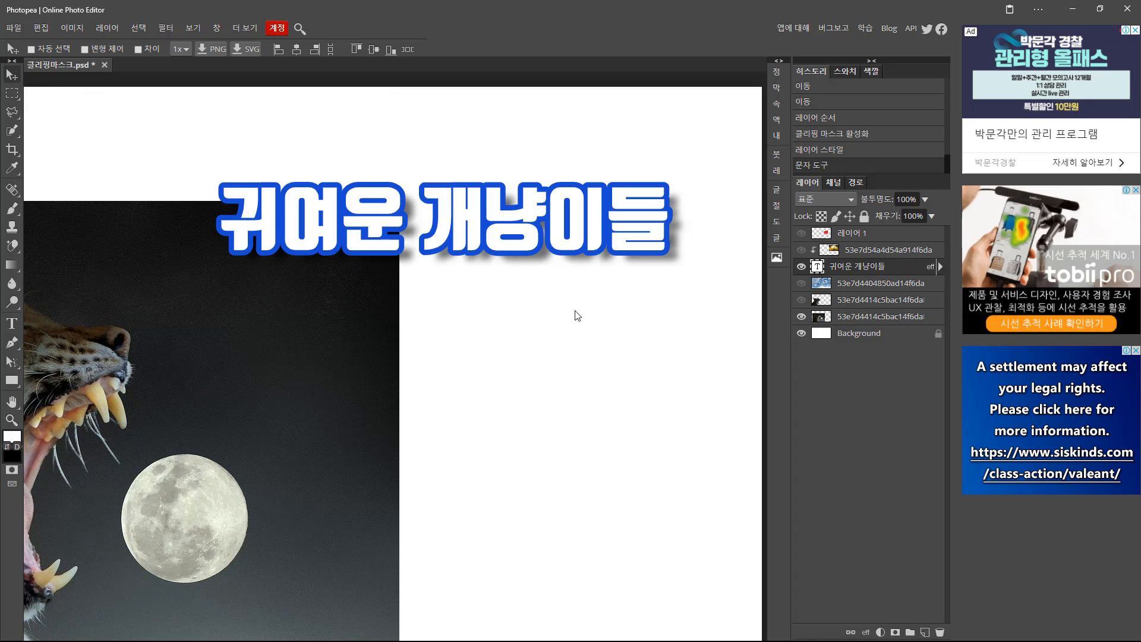
# Toggle the sky layer off and show the puppy photo inside the title again.
pyautogui.click(801, 284)
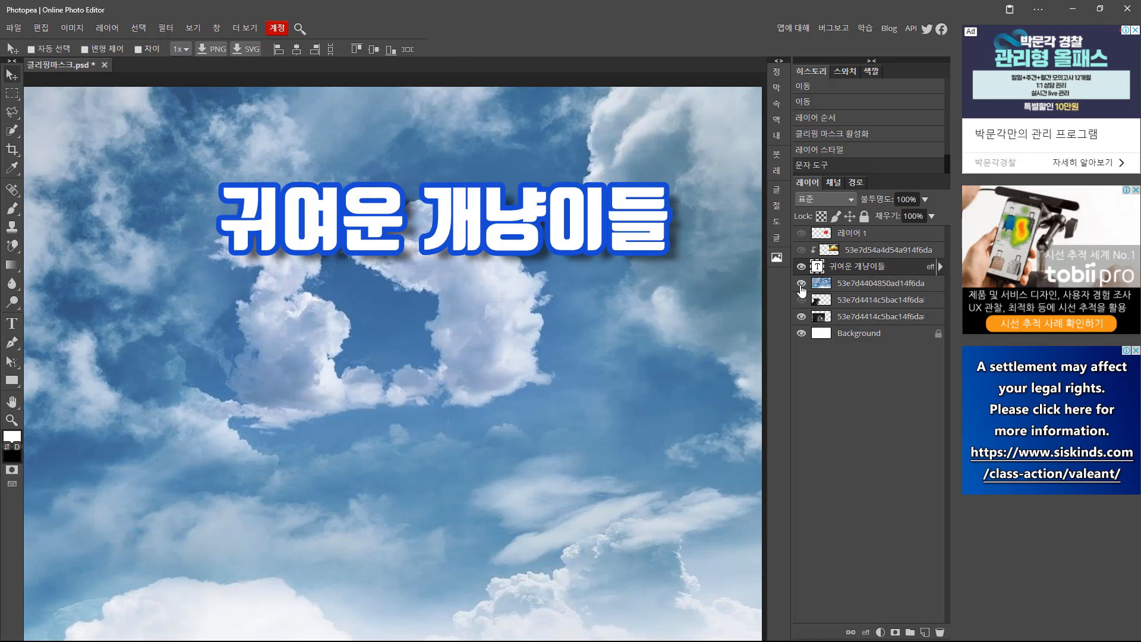
pyautogui.click(801, 284)
pyautogui.click(801, 250)
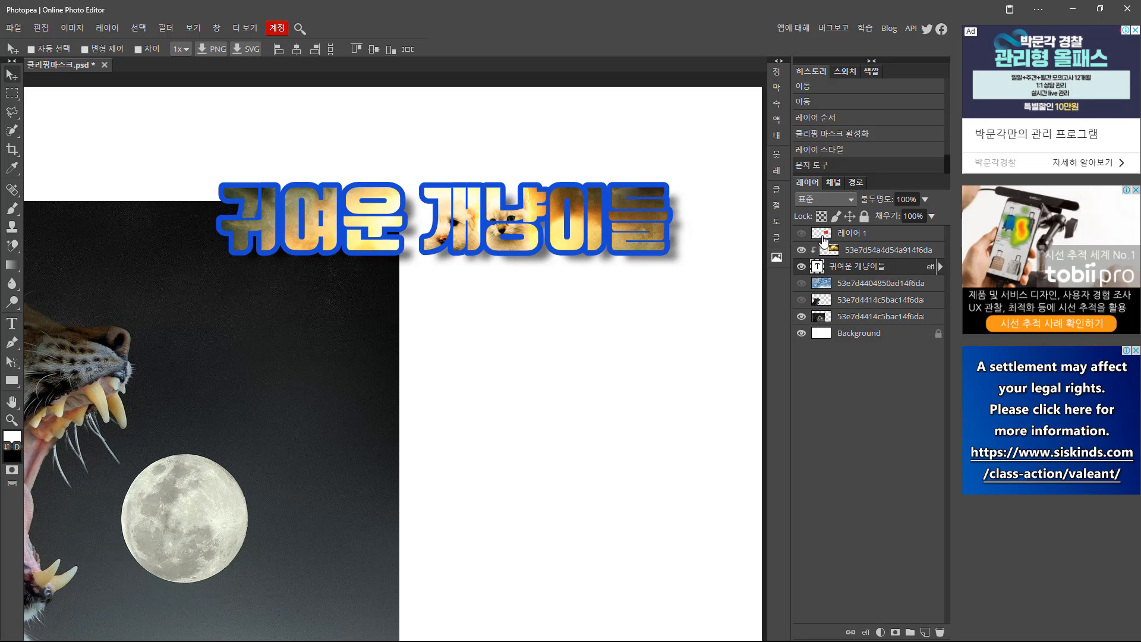
# Release the photo's clipping and move the red heart on 레이어 1 up over the title.
pyautogui.moveTo(825, 241); pyautogui.dragTo(820, 275)
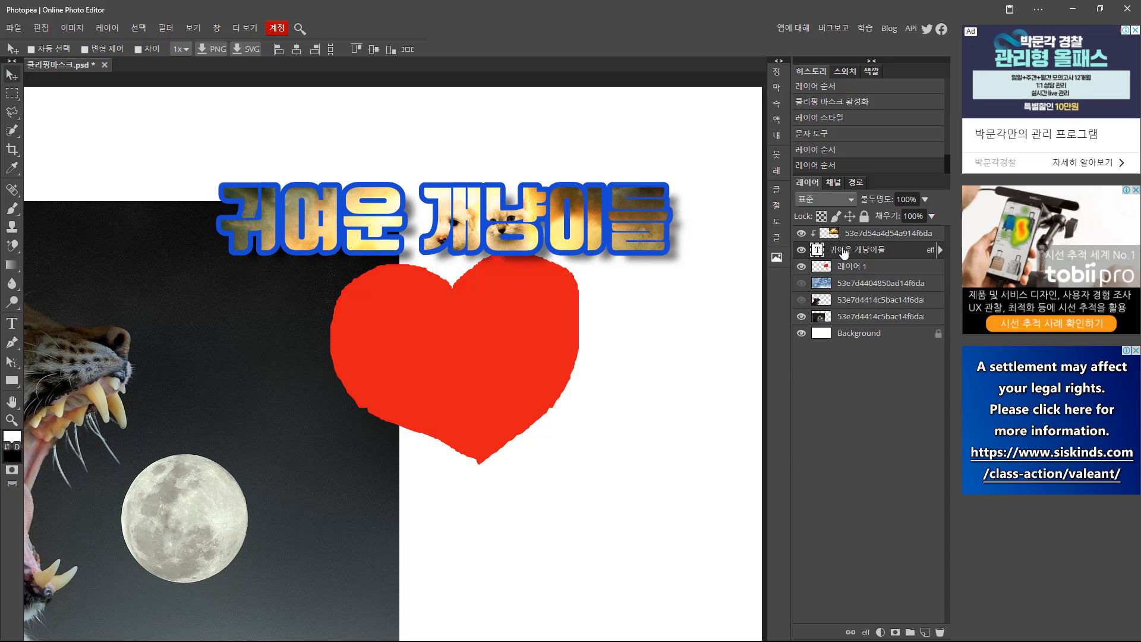
pyautogui.moveTo(838, 266); pyautogui.dragTo(844, 244)
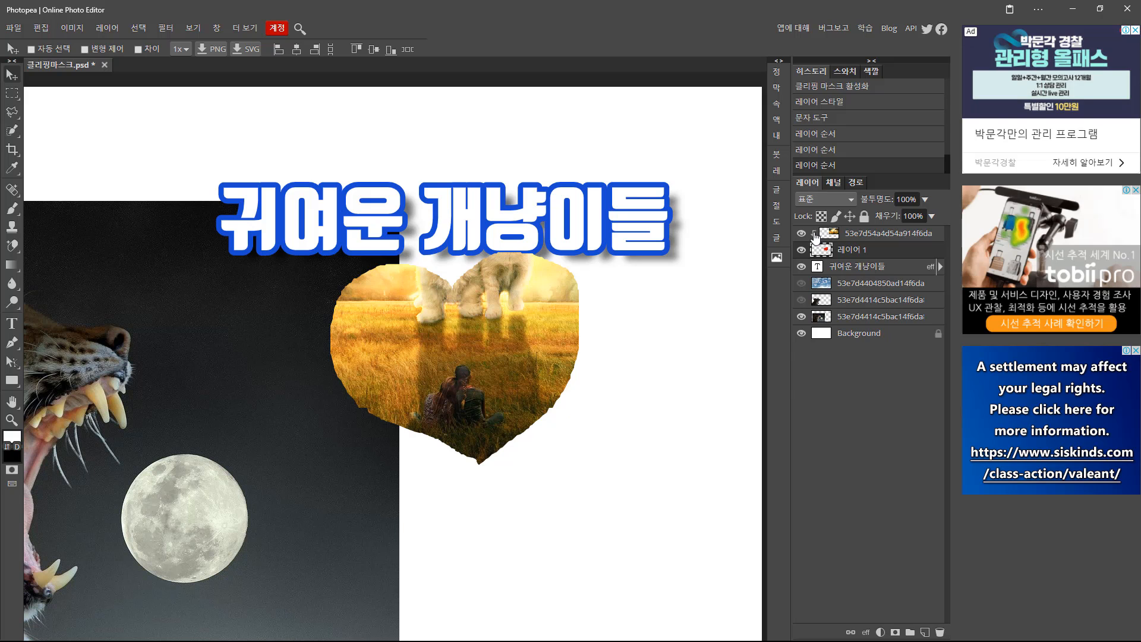
pyautogui.keyDown('alt'); pyautogui.click(828, 241); pyautogui.keyUp('alt')
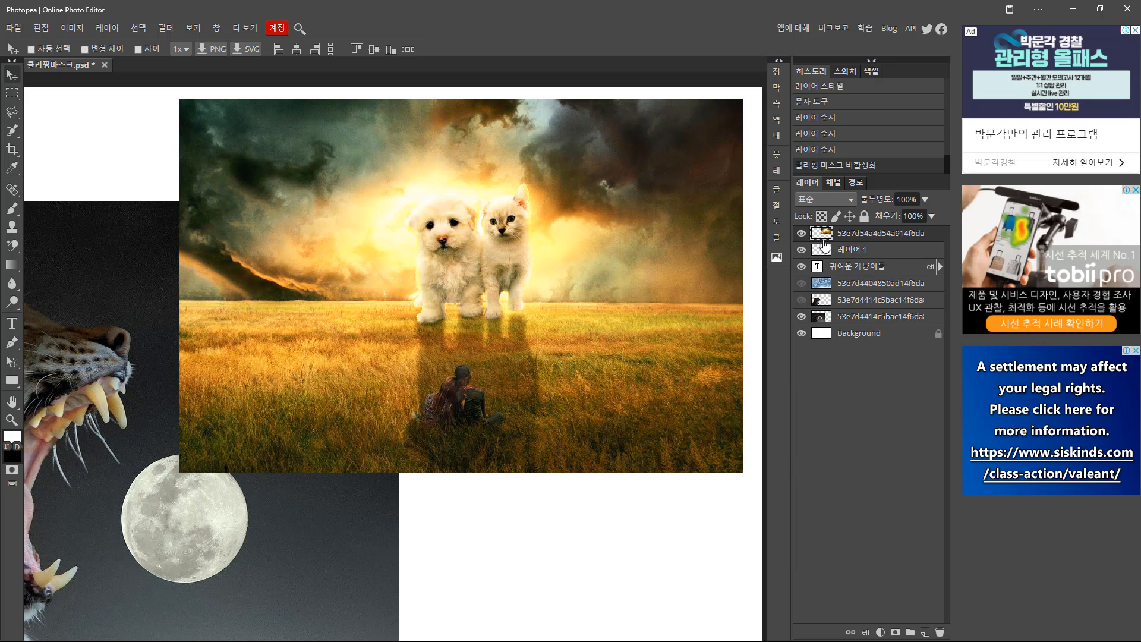
pyautogui.click(801, 233)
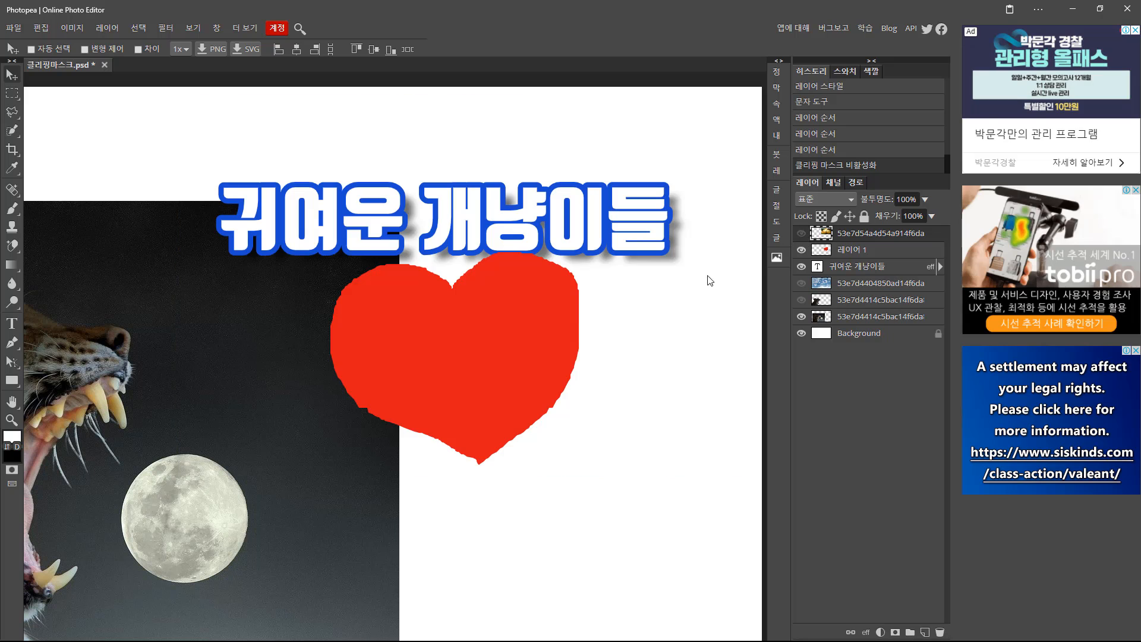
pyautogui.click(829, 250)
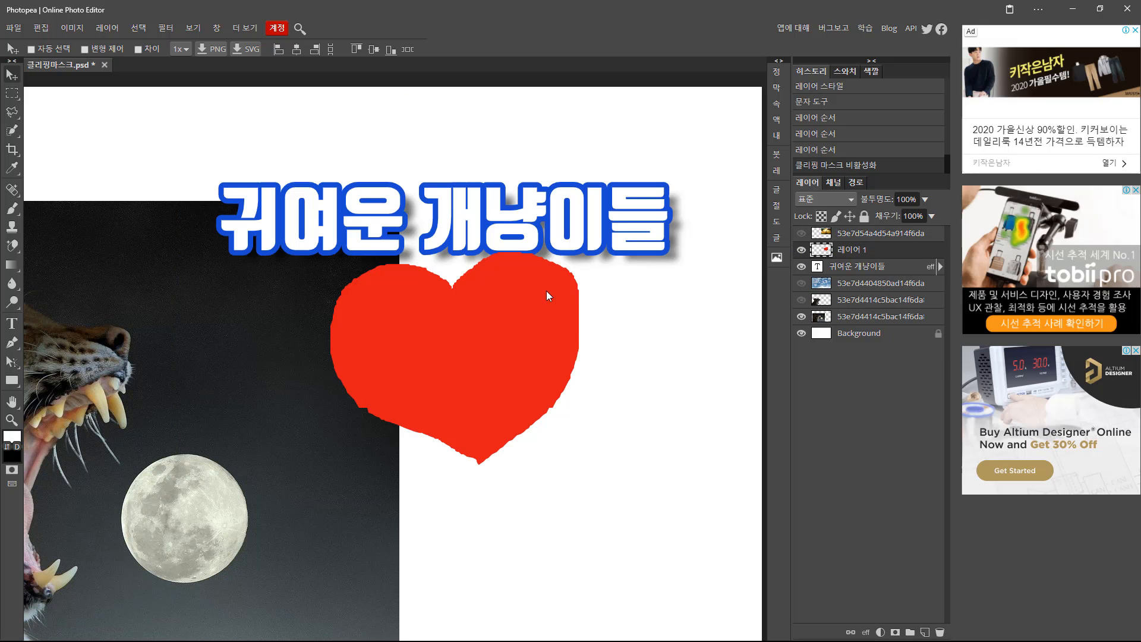
pyautogui.moveTo(494, 333); pyautogui.dragTo(541, 232)
pyautogui.click(801, 233)
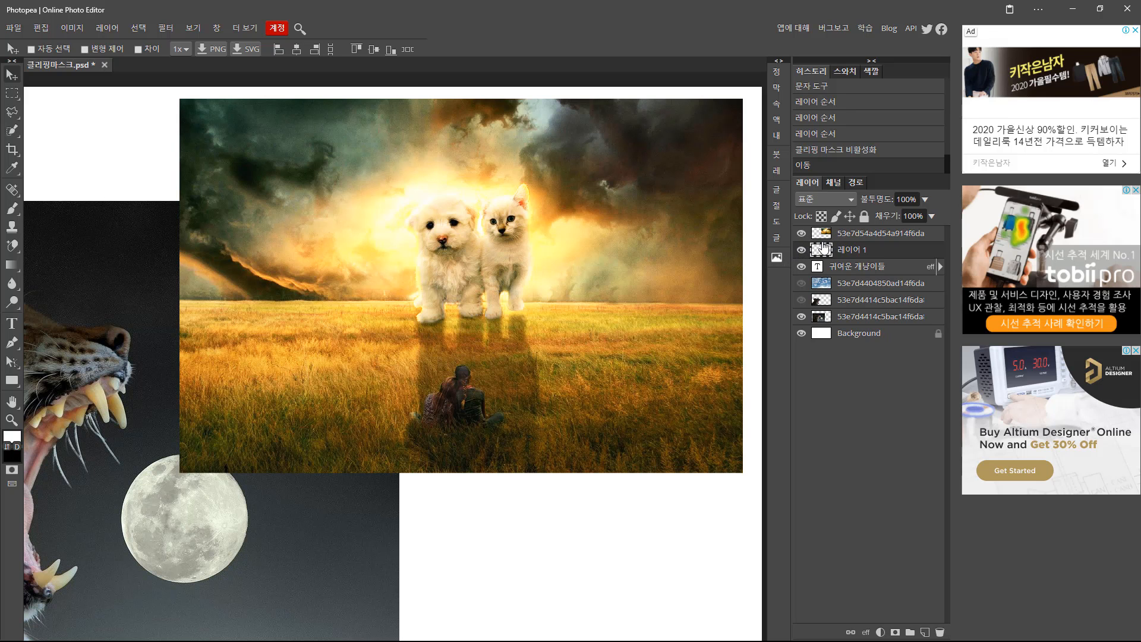
# Clip the puppy-and-kitten photo into the heart and reposition it so both animals fit.
pyautogui.keyDown('alt'); pyautogui.click(825, 242); pyautogui.keyUp('alt')
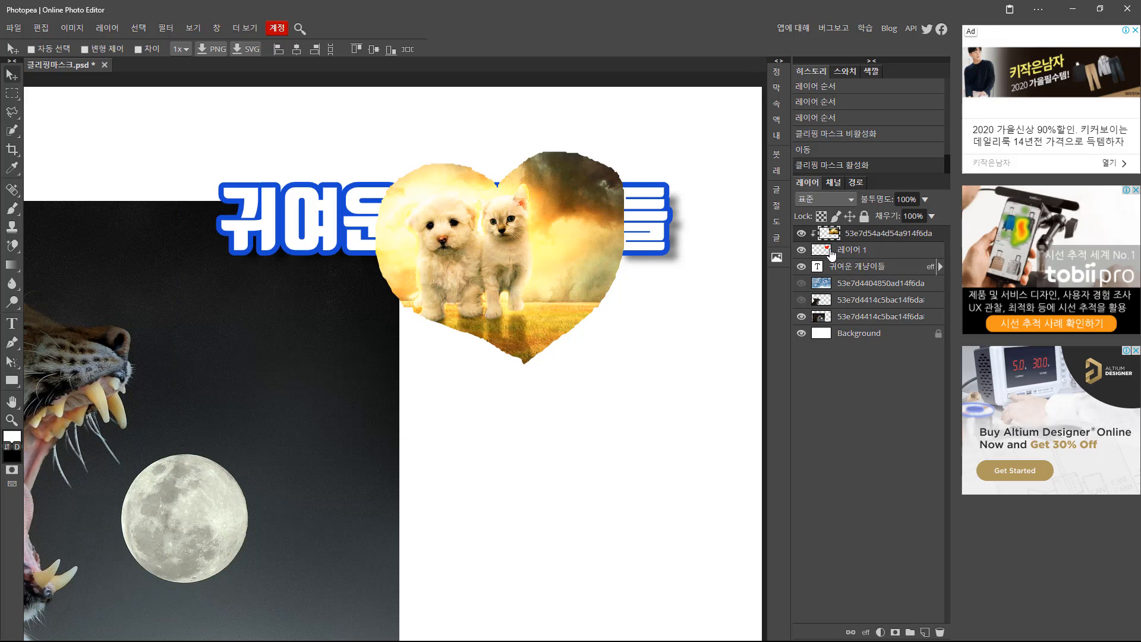
pyautogui.hotkey('ctrl', 'z')
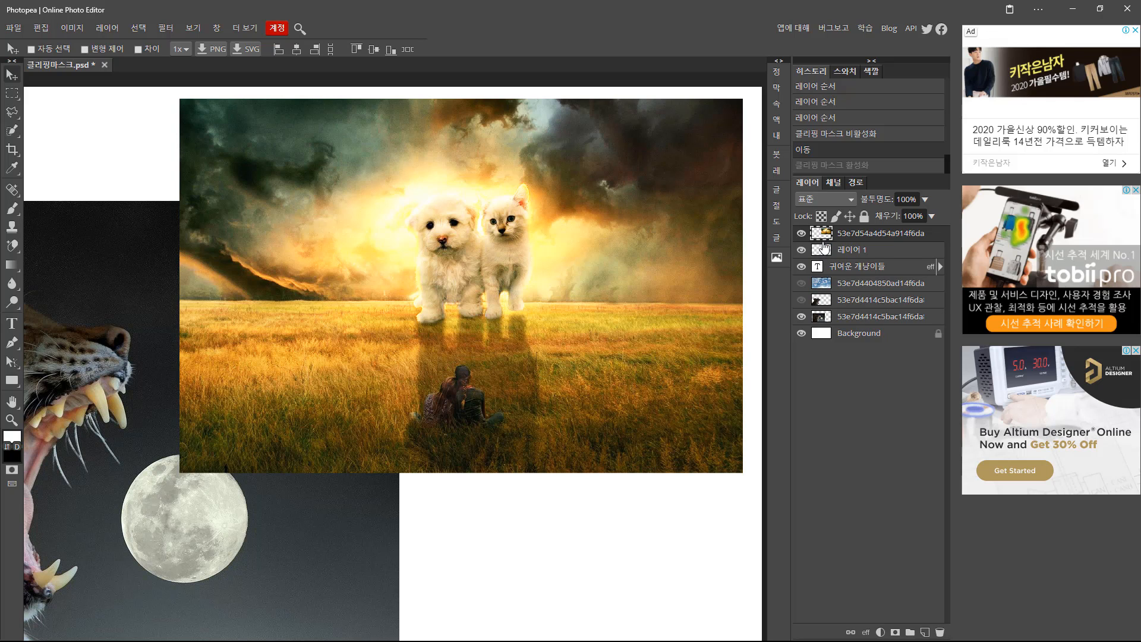
pyautogui.hotkey('ctrl', 'shift', 'z')
pyautogui.hotkey('ctrl', 'alt', 'g')
pyautogui.hotkey('ctrl', 'alt', 'g')
pyautogui.hotkey('ctrl', 'alt', 'g')
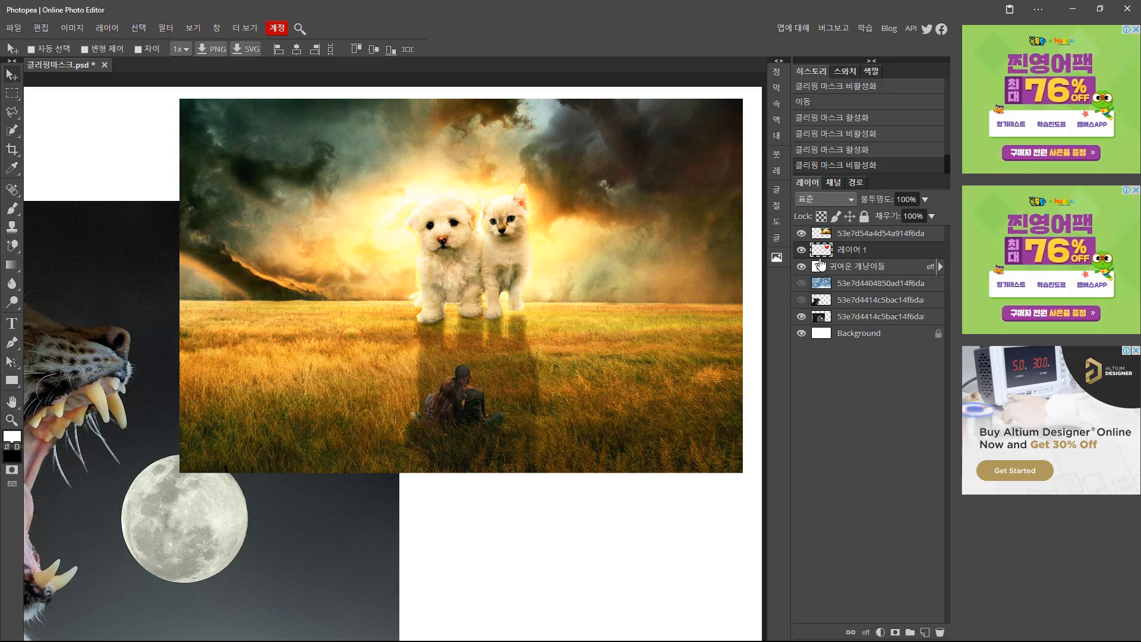
pyautogui.keyDown('alt'); pyautogui.click(828, 242); pyautogui.keyUp('alt')
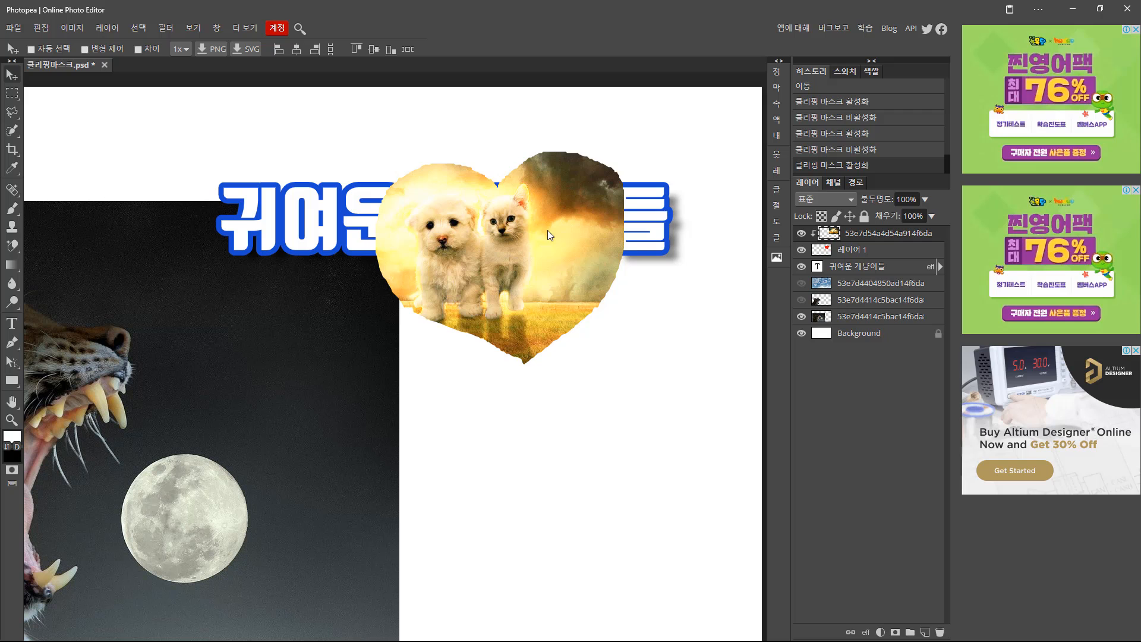
pyautogui.moveTo(548, 230); pyautogui.dragTo(562, 199)
pyautogui.moveTo(515, 247); pyautogui.dragTo(580, 205)
# Hide the full lynx photo and show the cutout lynx layer instead.
pyautogui.click(823, 253)
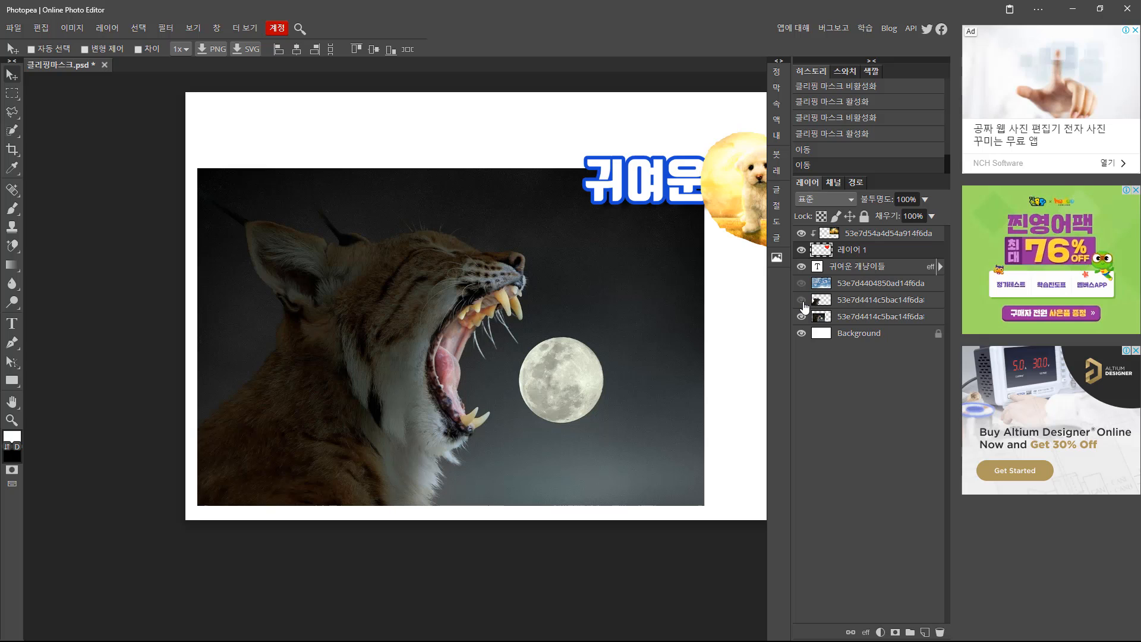
pyautogui.click(801, 318)
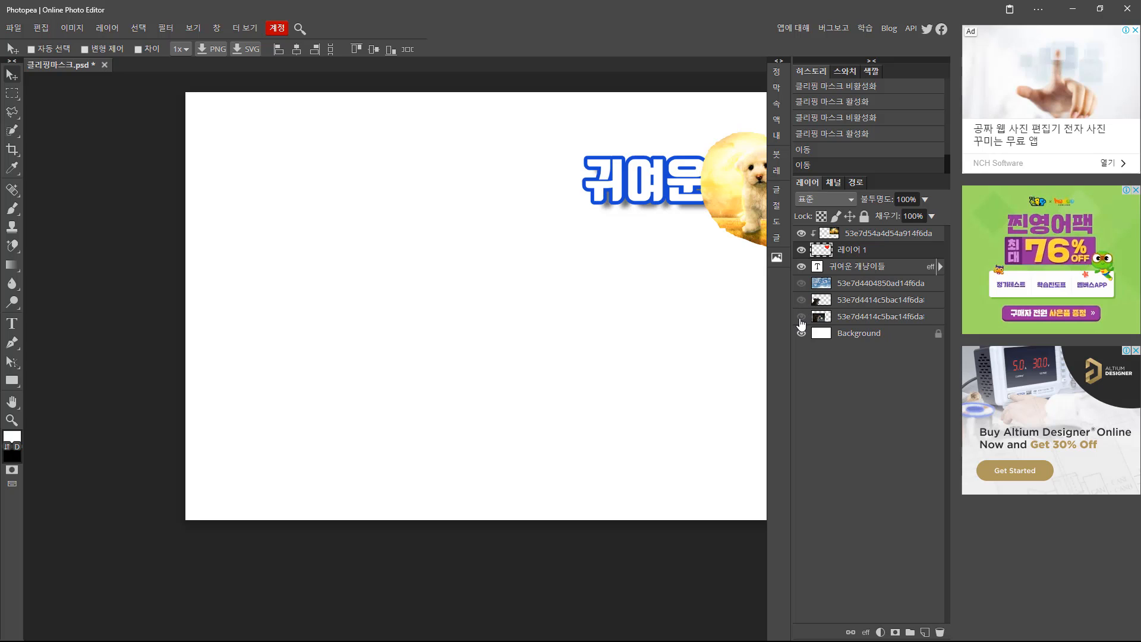
pyautogui.click(801, 318)
pyautogui.click(801, 304)
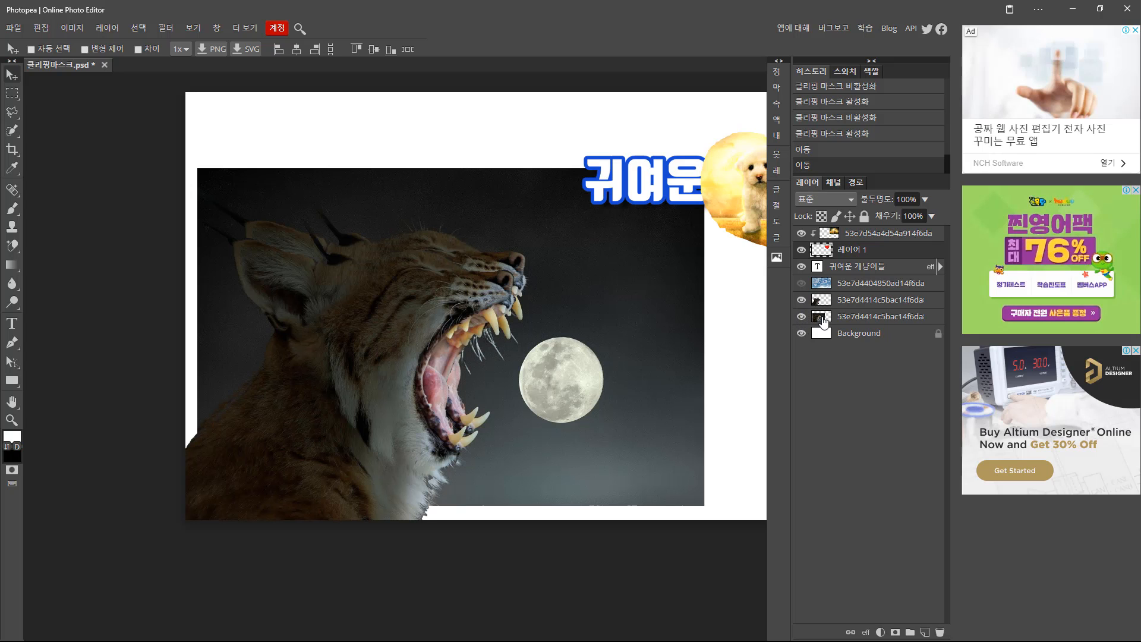
pyautogui.click(822, 319)
pyautogui.click(801, 316)
pyautogui.click(817, 300)
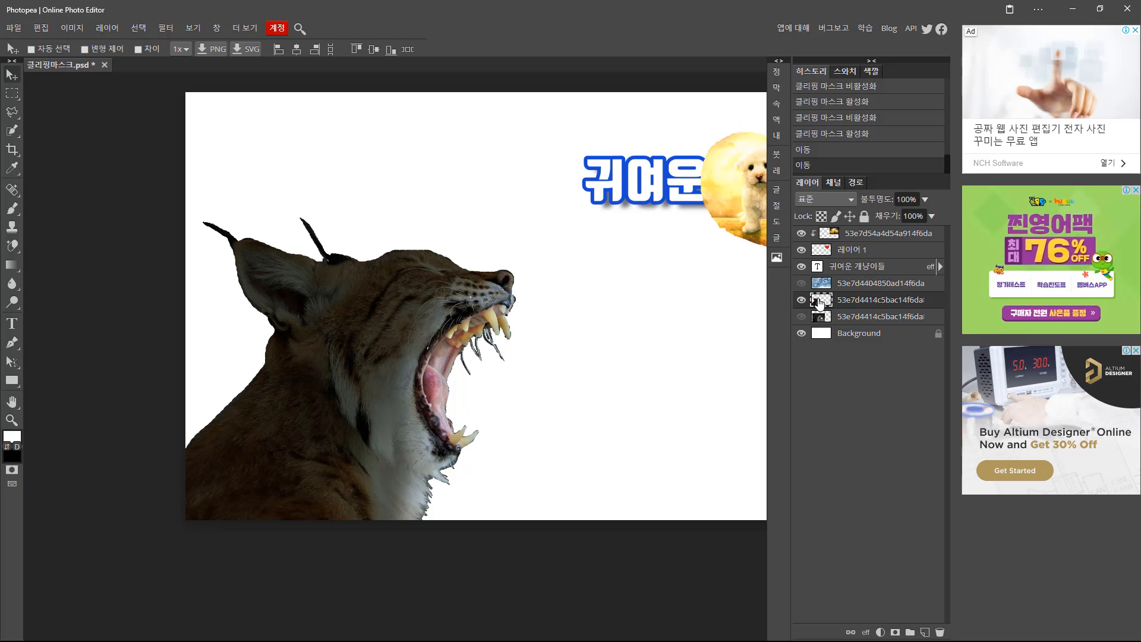
# Test clipping the sky into the lynx cutout, then release it and hide the sky.
pyautogui.click(802, 283)
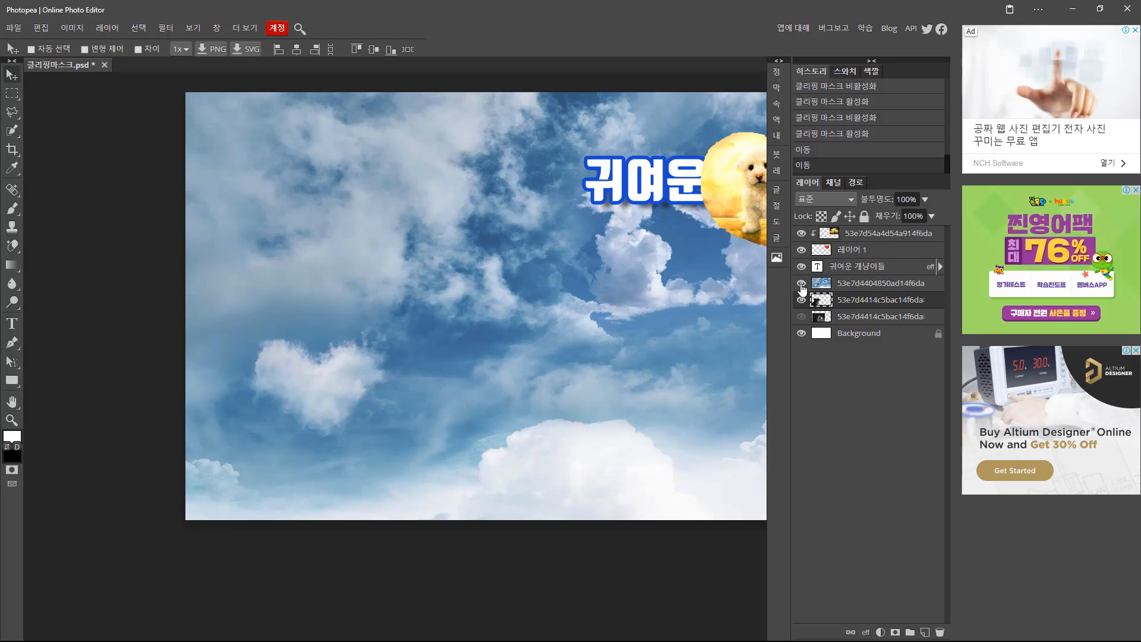
pyautogui.click(801, 283)
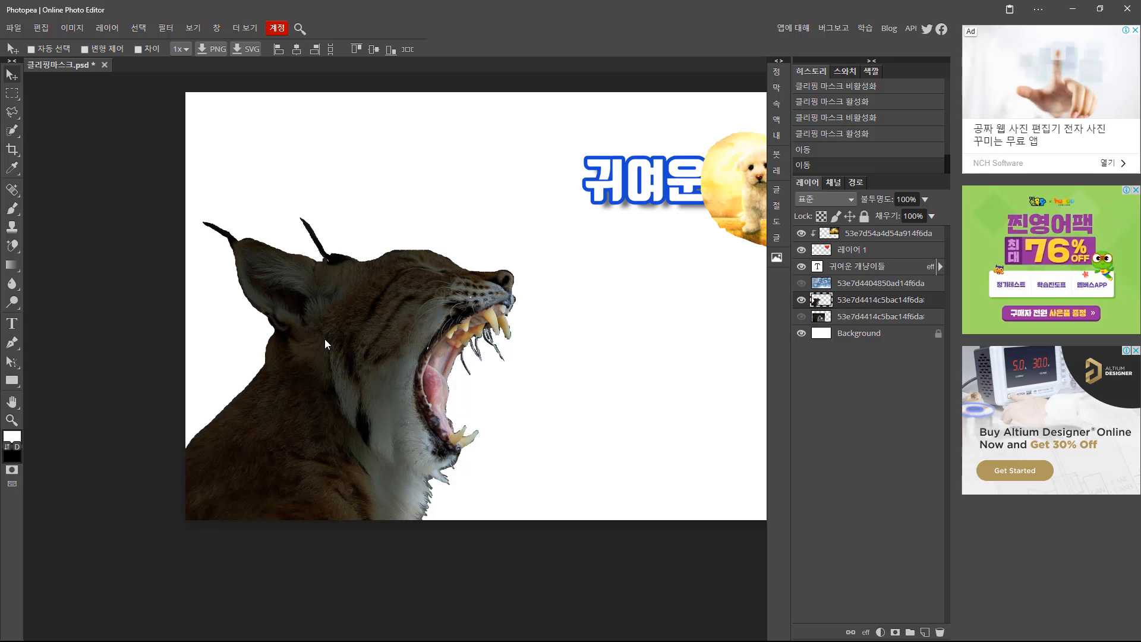
pyautogui.click(801, 284)
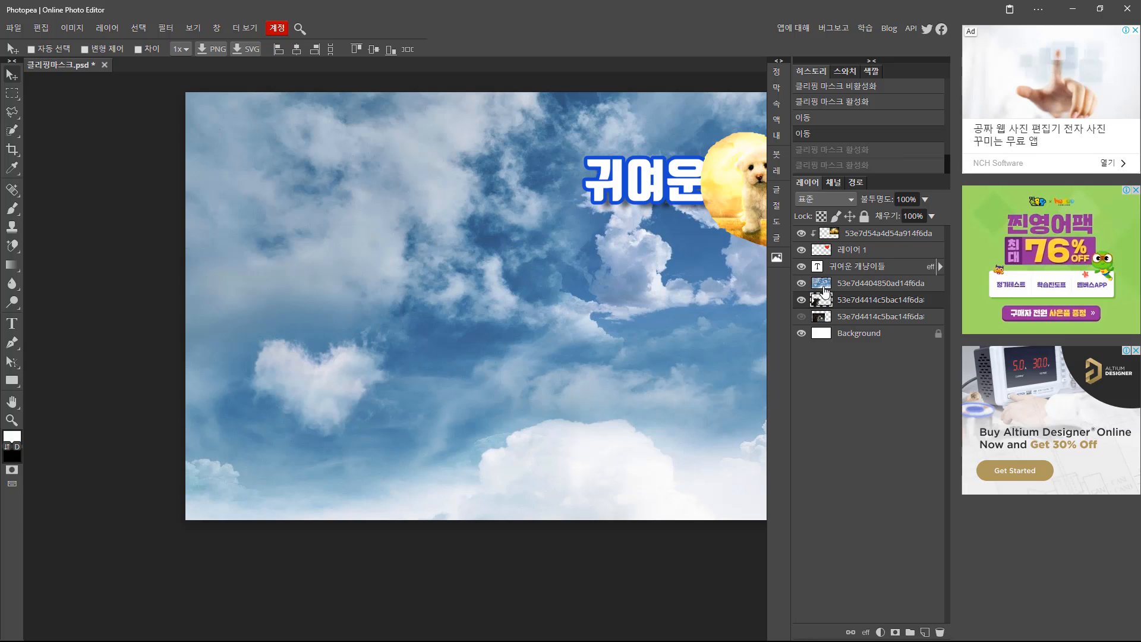
pyautogui.click(823, 287)
pyautogui.click(821, 299)
pyautogui.keyDown('alt'); pyautogui.click(823, 292); pyautogui.keyUp('alt')
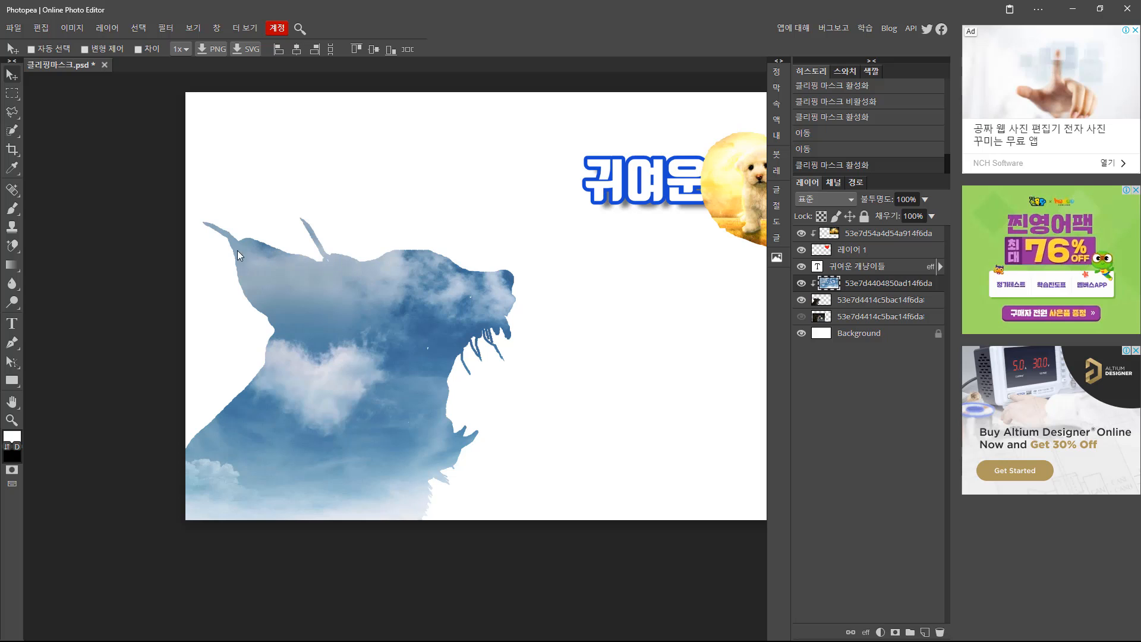
pyautogui.keyDown('alt'); pyautogui.click(815, 291); pyautogui.keyUp('alt')
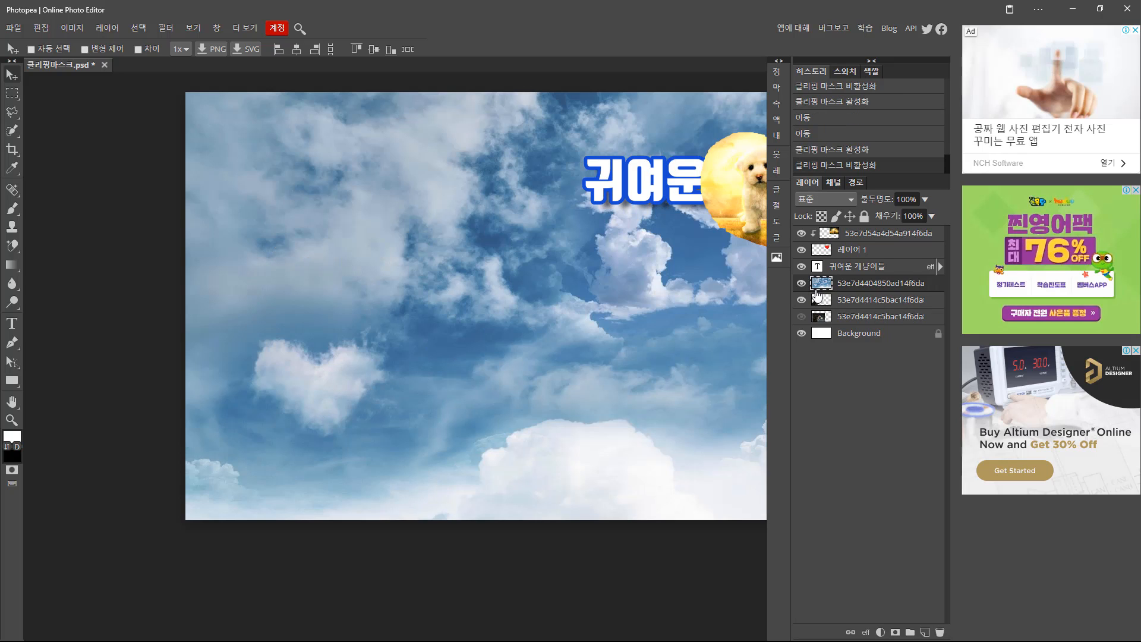
pyautogui.click(801, 282)
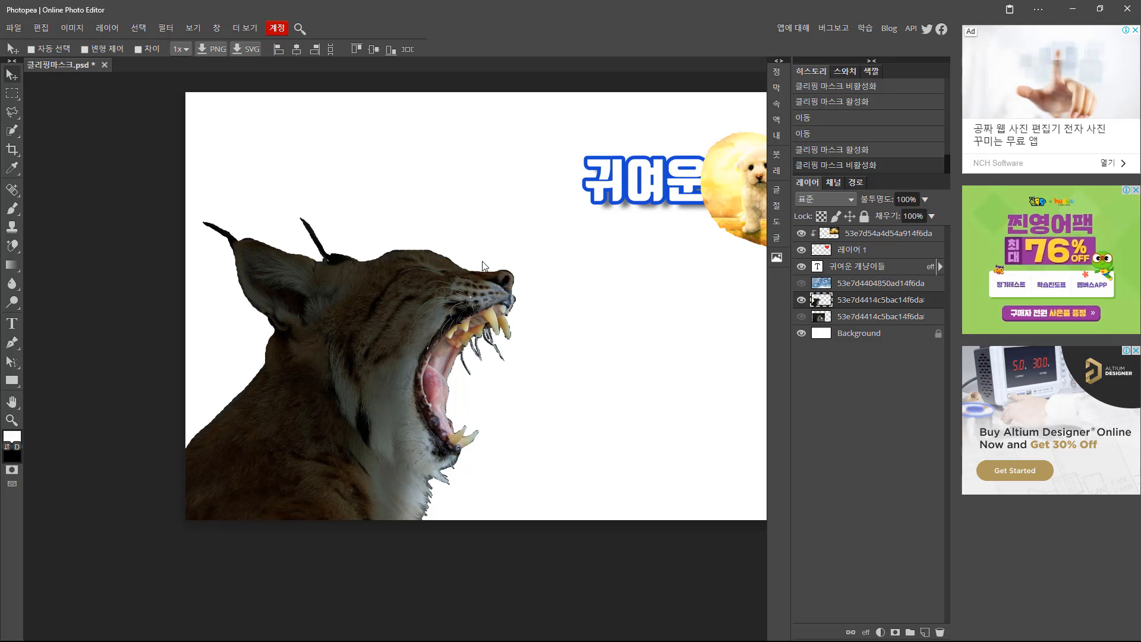
# Fill the lynx cutout with solid black and touch up gaps along the silhouette.
pyautogui.click(821, 217)
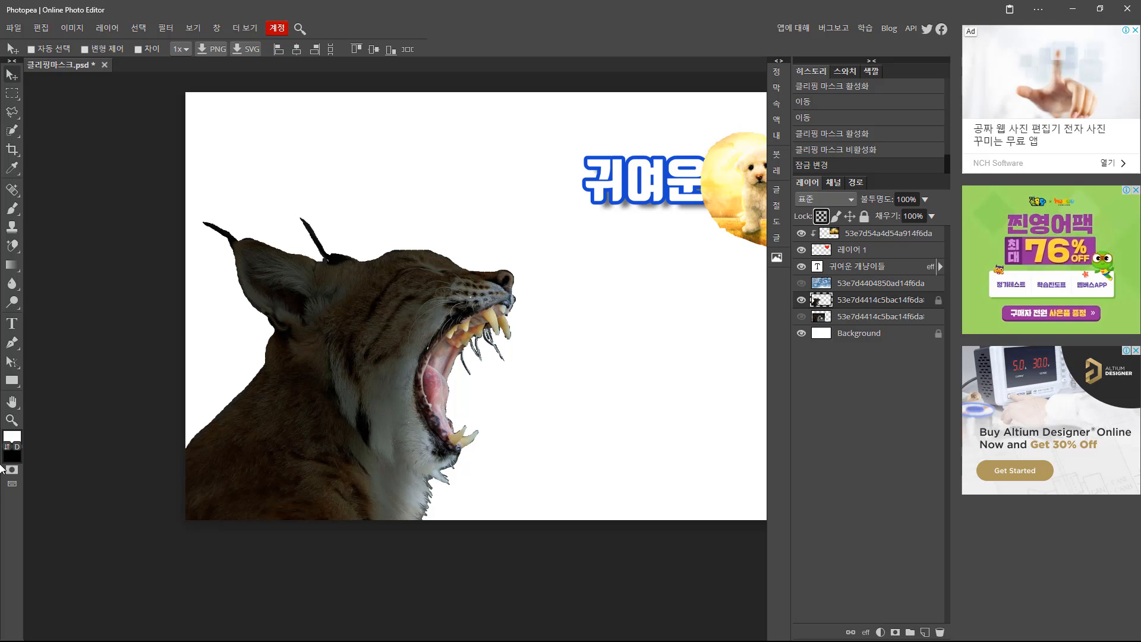
pyautogui.click(6, 446)
pyautogui.hotkey('alt', 'BackSpace')
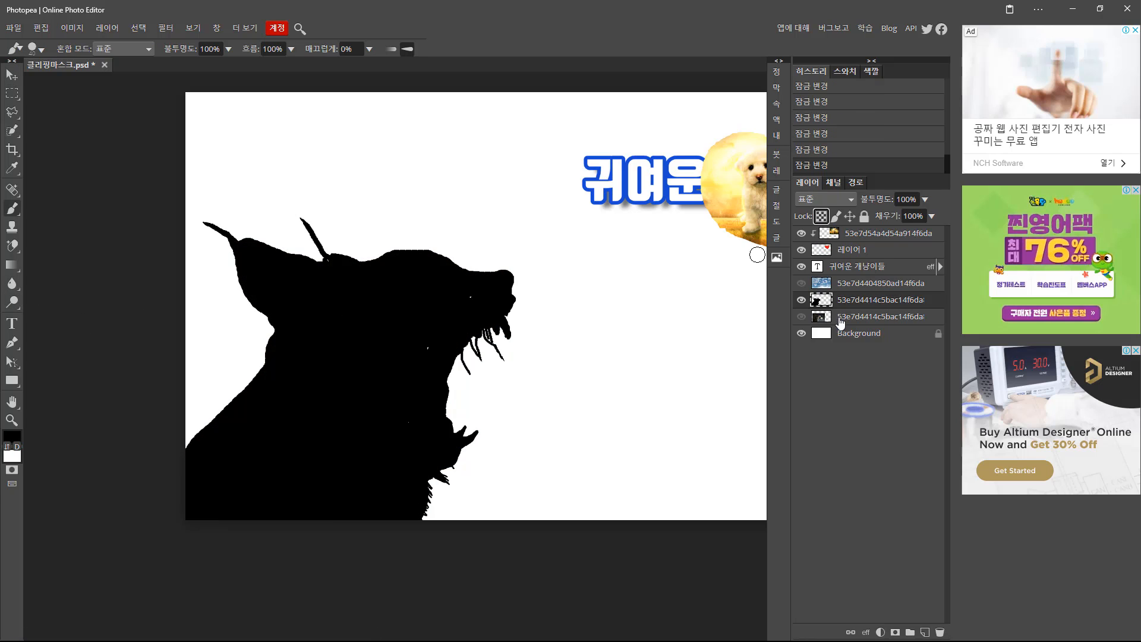
pyautogui.moveTo(468, 293); pyautogui.dragTo(422, 378)
pyautogui.click(823, 217)
pyautogui.moveTo(421, 410); pyautogui.dragTo(400, 439)
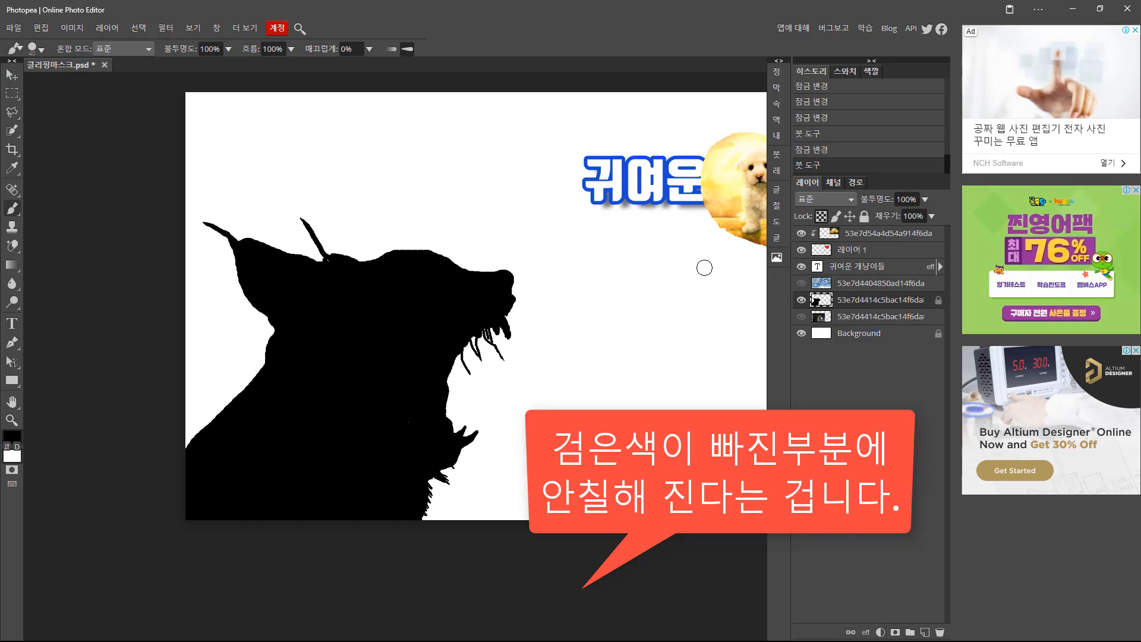
pyautogui.click(821, 216)
pyautogui.moveTo(328, 297)
pyautogui.mouseDown()
pyautogui.moveTo(325, 421)
pyautogui.moveTo(331, 323)
pyautogui.mouseUp()
# Clip the sky photo into the black lynx silhouette and shift it into place.
pyautogui.click(12, 76)
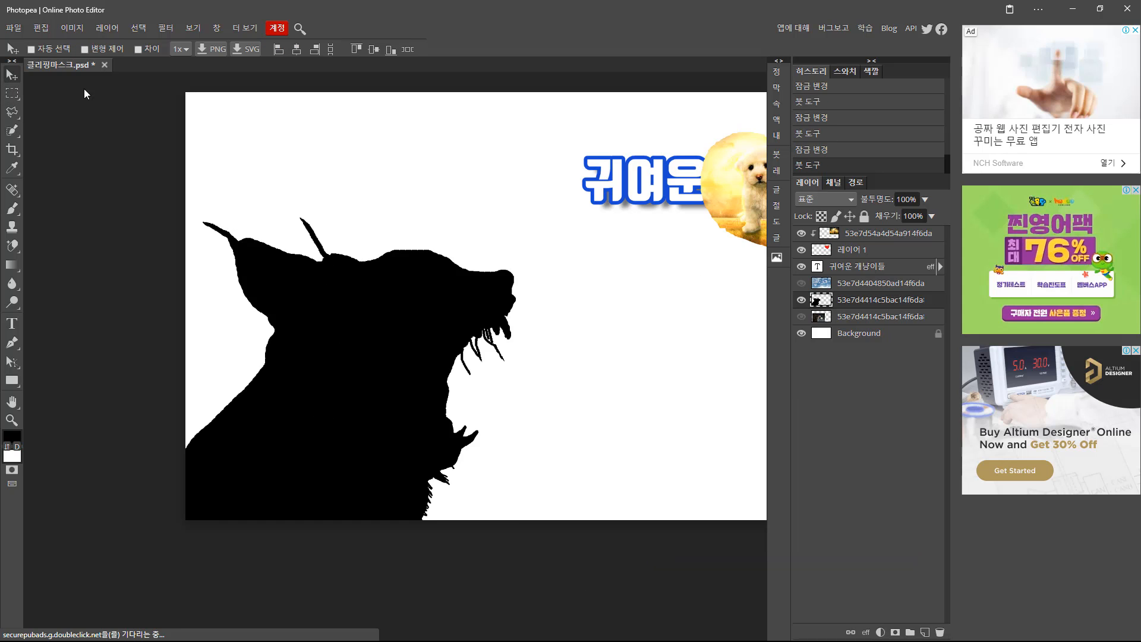
pyautogui.click(802, 284)
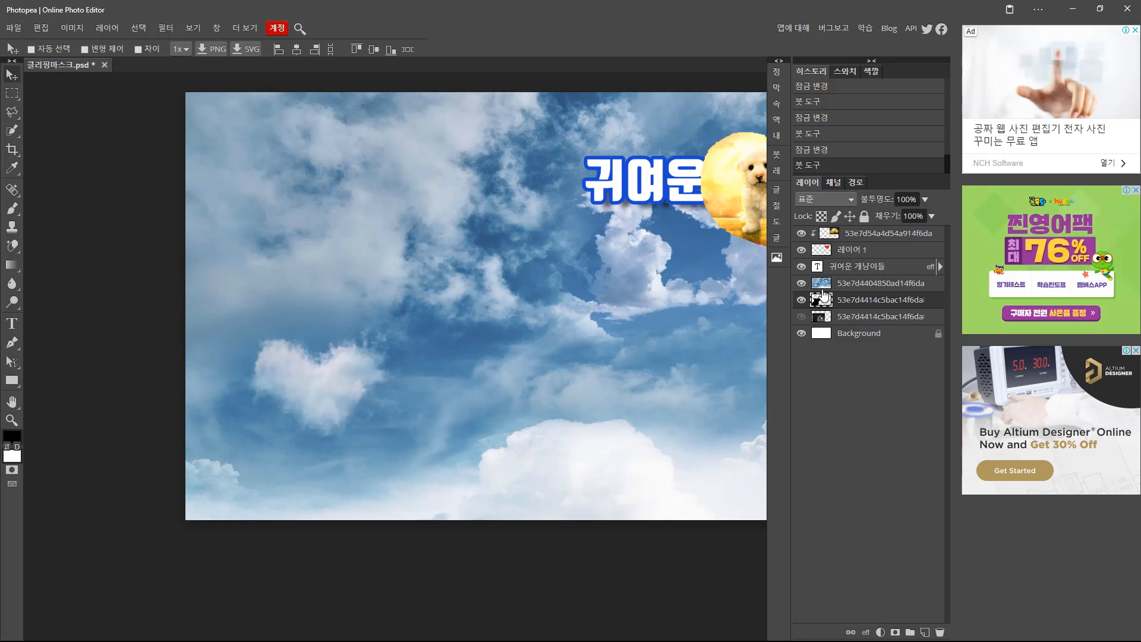
pyautogui.keyDown('alt'); pyautogui.click(824, 293); pyautogui.keyUp('alt')
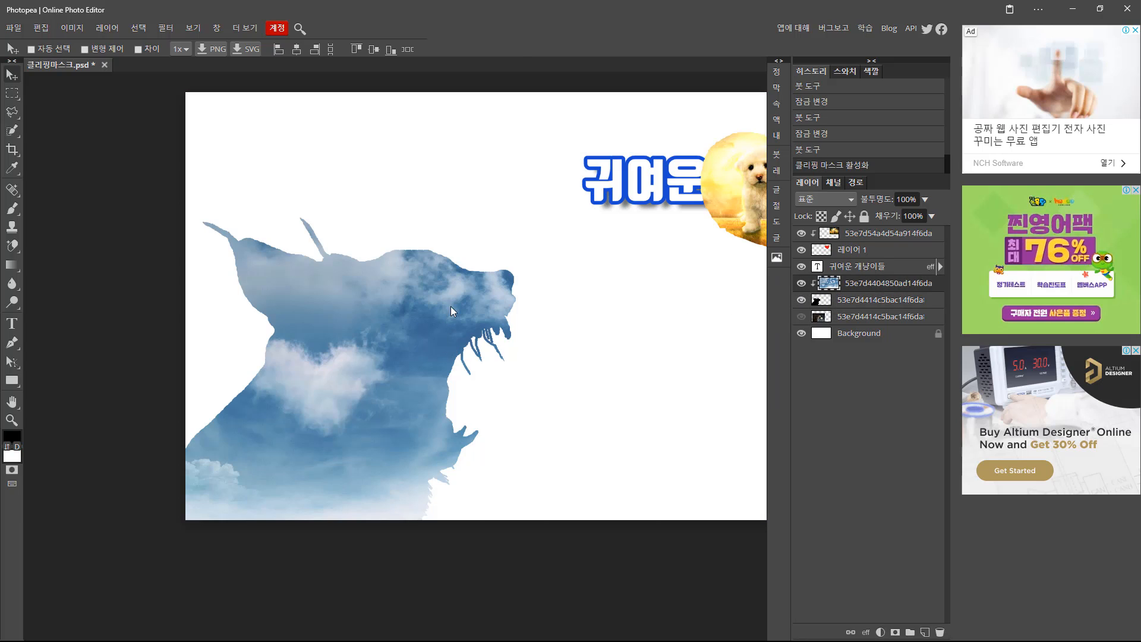
pyautogui.moveTo(450, 306); pyautogui.dragTo(338, 387)
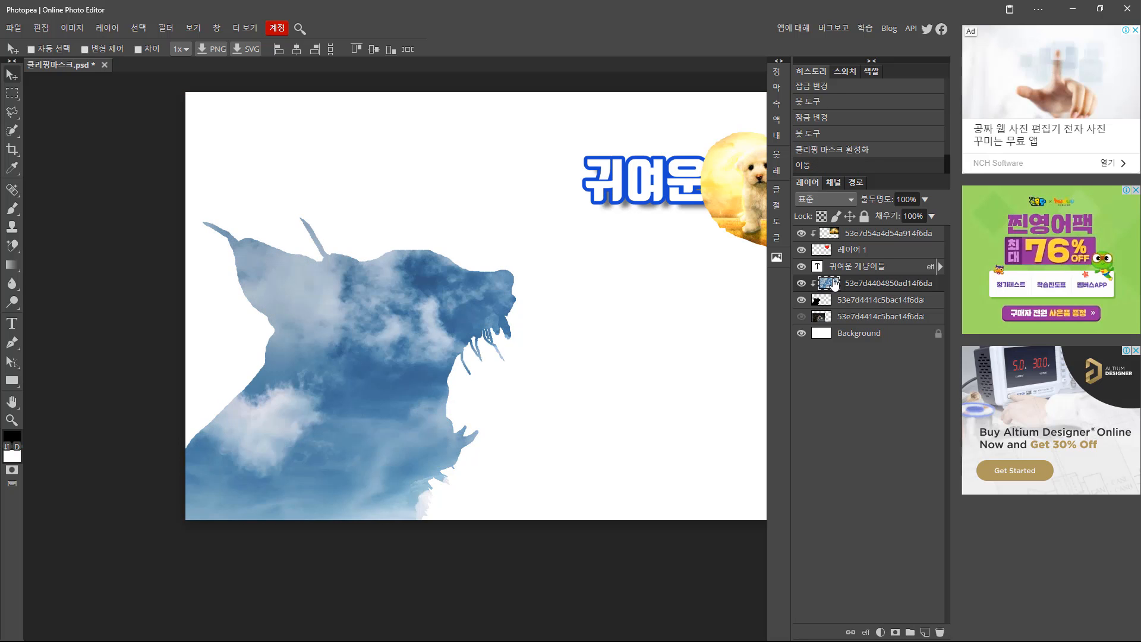
# Move the puppy photo layer below the sky layer and reposition it.
pyautogui.click(832, 234)
pyautogui.moveTo(838, 238); pyautogui.dragTo(839, 283)
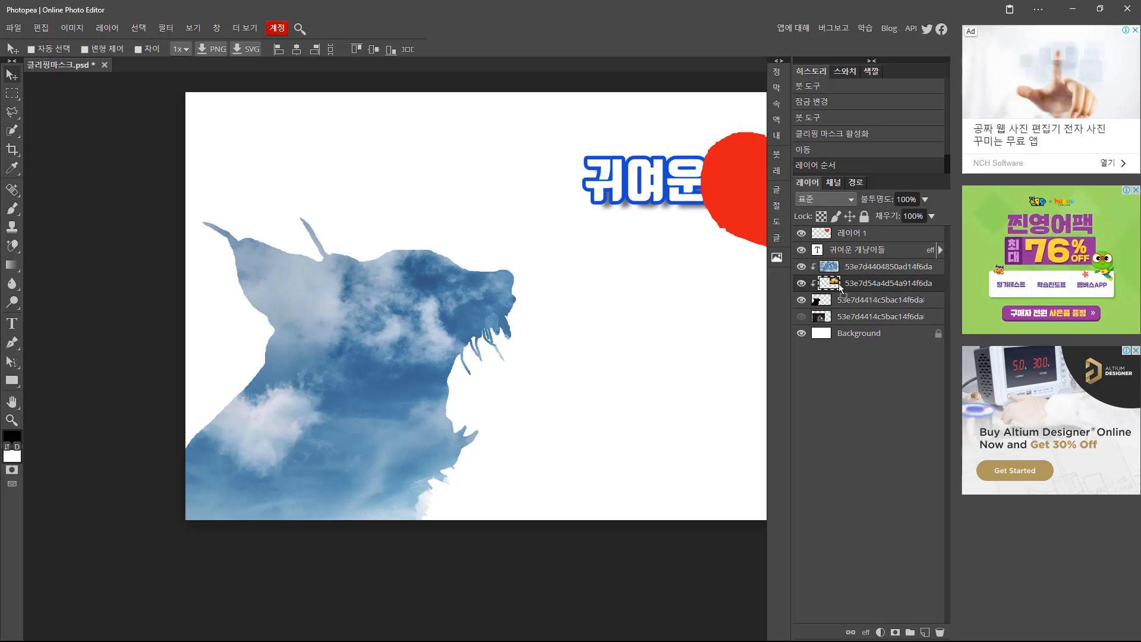
pyautogui.click(801, 266)
pyautogui.click(802, 267)
pyautogui.moveTo(729, 156); pyautogui.dragTo(680, 246)
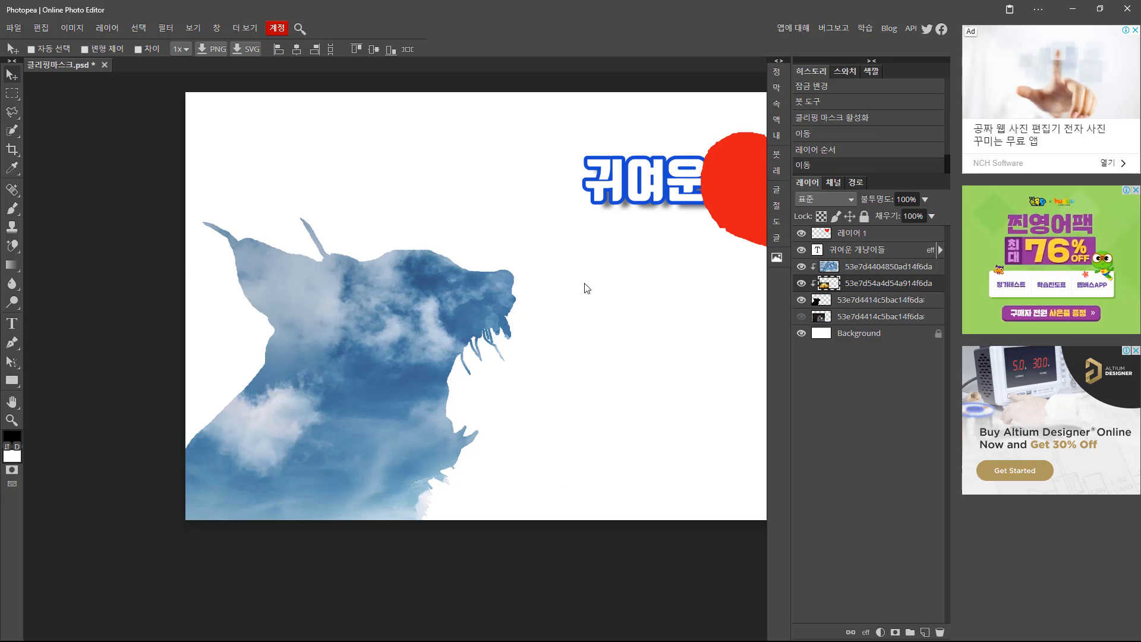
# Hide the sky layer and move the photo so the puppy and kitten sit in the silhouette.
pyautogui.click(803, 269)
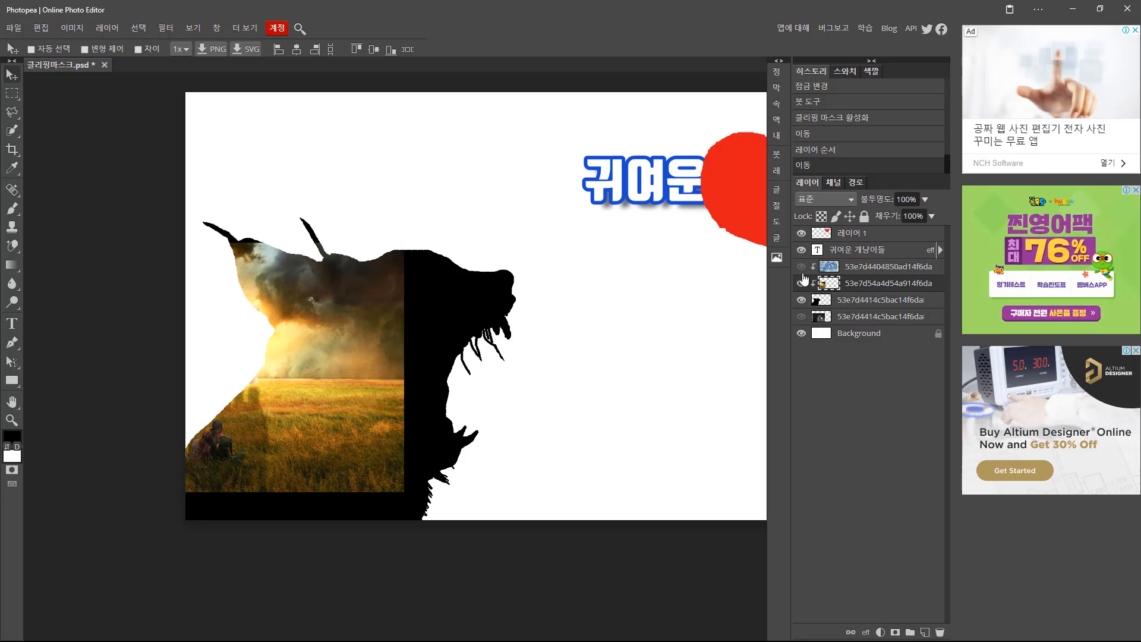
pyautogui.click(801, 267)
pyautogui.click(801, 268)
pyautogui.click(801, 269)
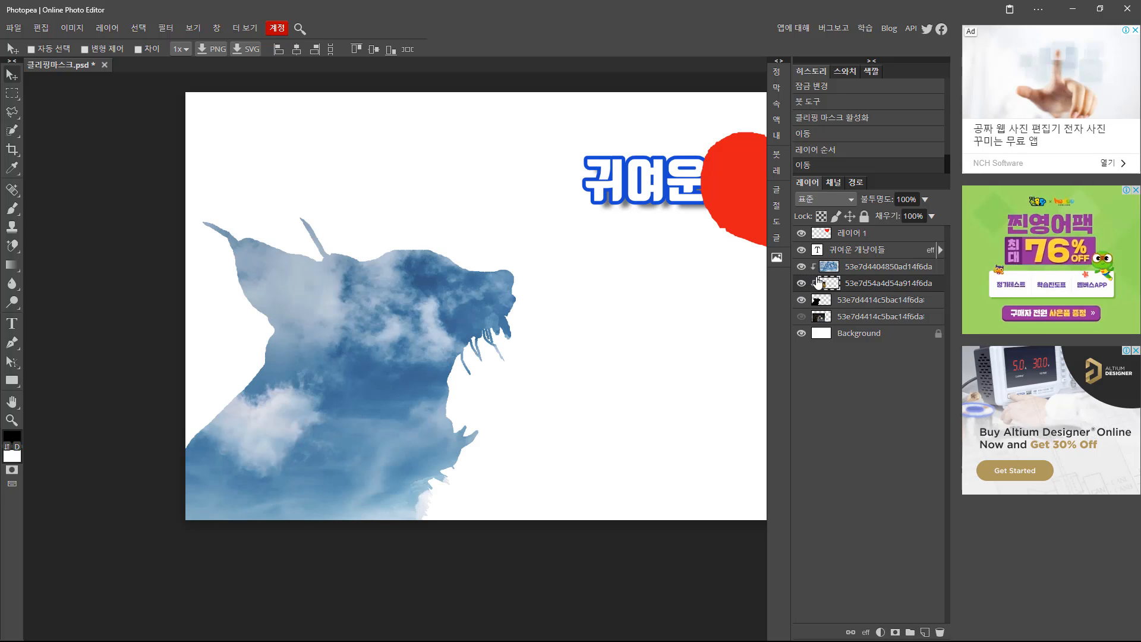
pyautogui.click(801, 267)
pyautogui.click(802, 269)
pyautogui.click(801, 269)
pyautogui.click(801, 268)
pyautogui.click(802, 269)
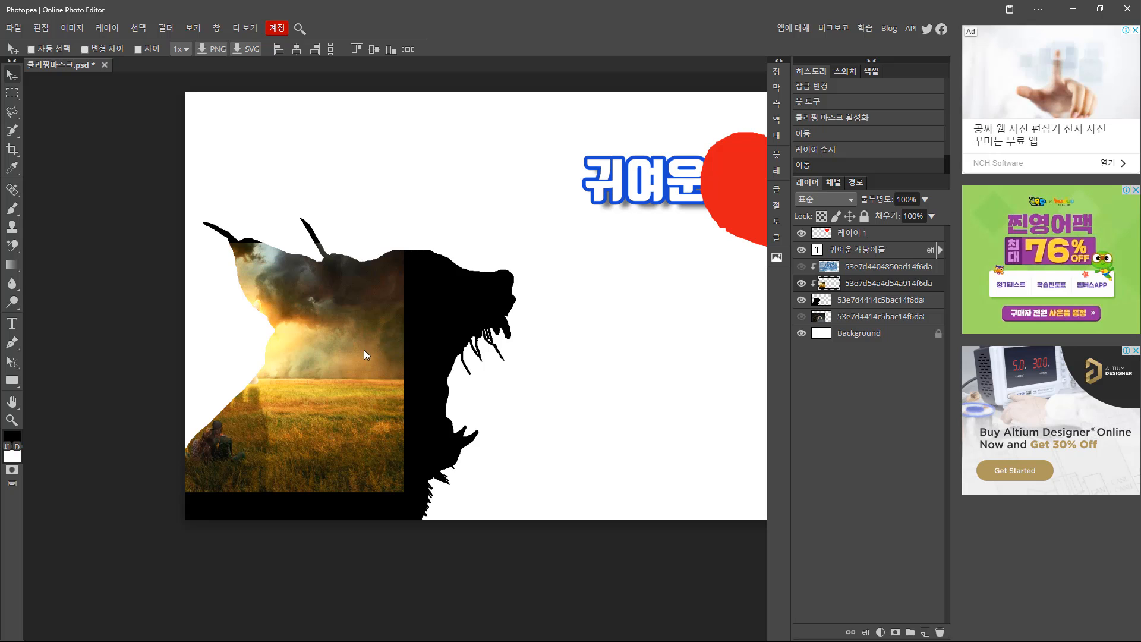
pyautogui.moveTo(363, 350); pyautogui.dragTo(514, 314)
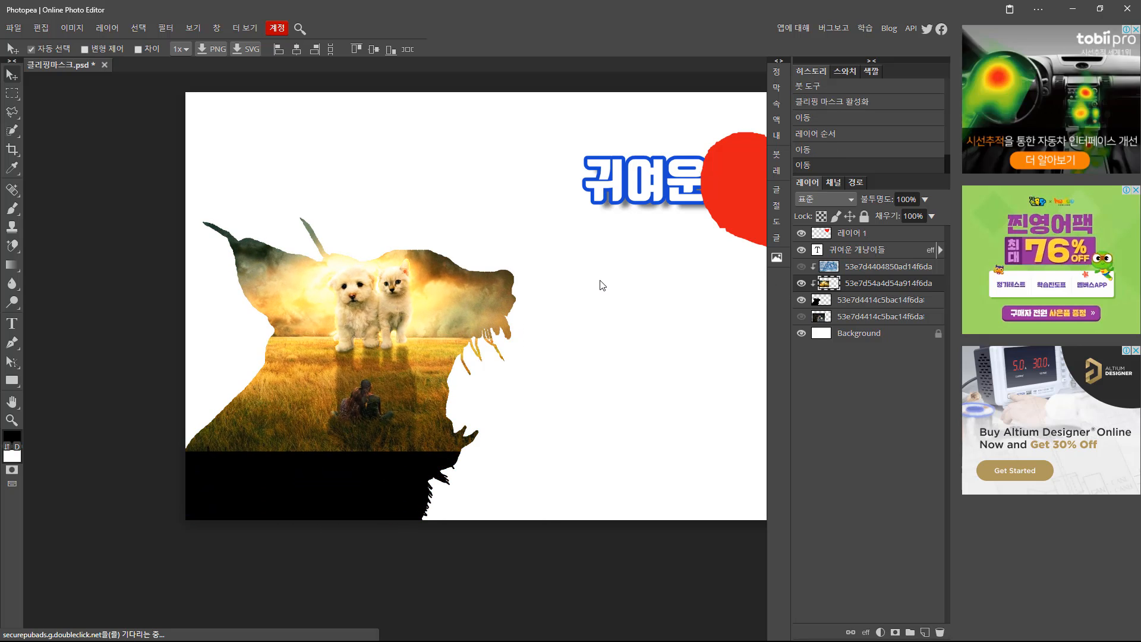
# Scale the puppy-kitten photo up to about 140% and shift it left to fill the lynx.
pyautogui.hotkey('ctrl', 't')
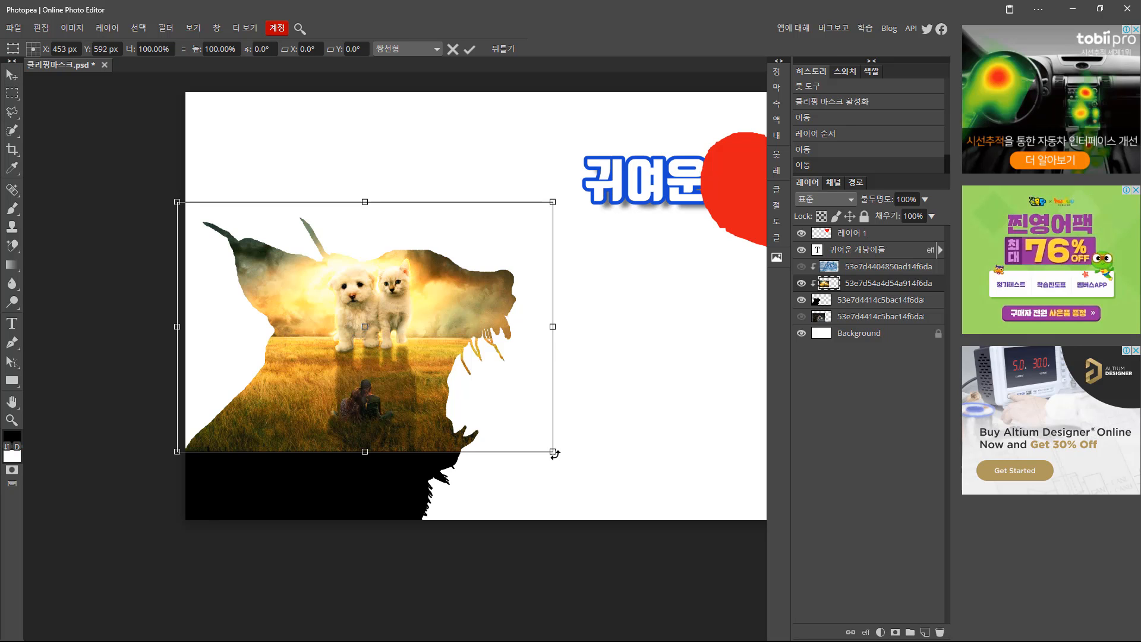
pyautogui.moveTo(553, 453); pyautogui.dragTo(701, 571)
pyautogui.moveTo(402, 342); pyautogui.dragTo(354, 343)
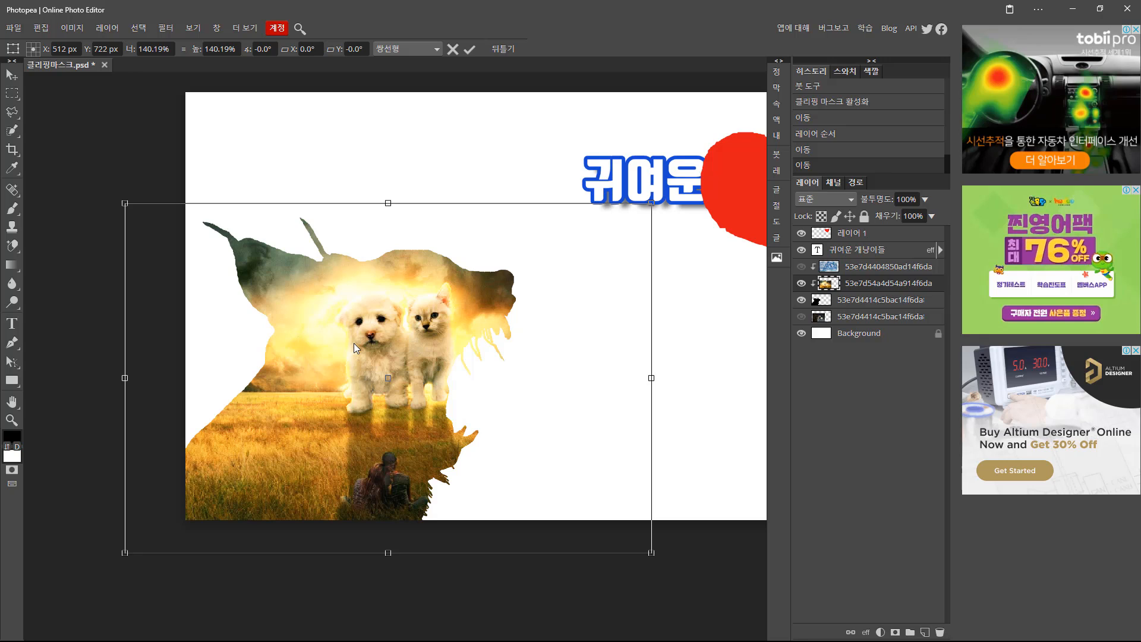
pyautogui.press('Return')
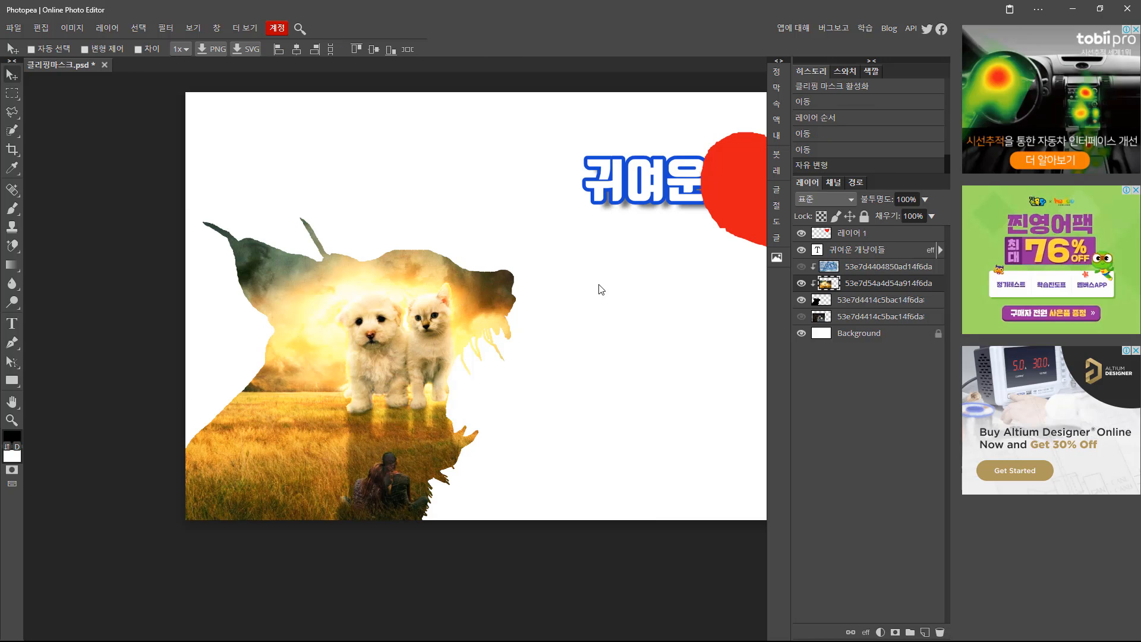
# Show the cloud photo, clip it into the silhouette, and shift it to the left half.
pyautogui.click(801, 267)
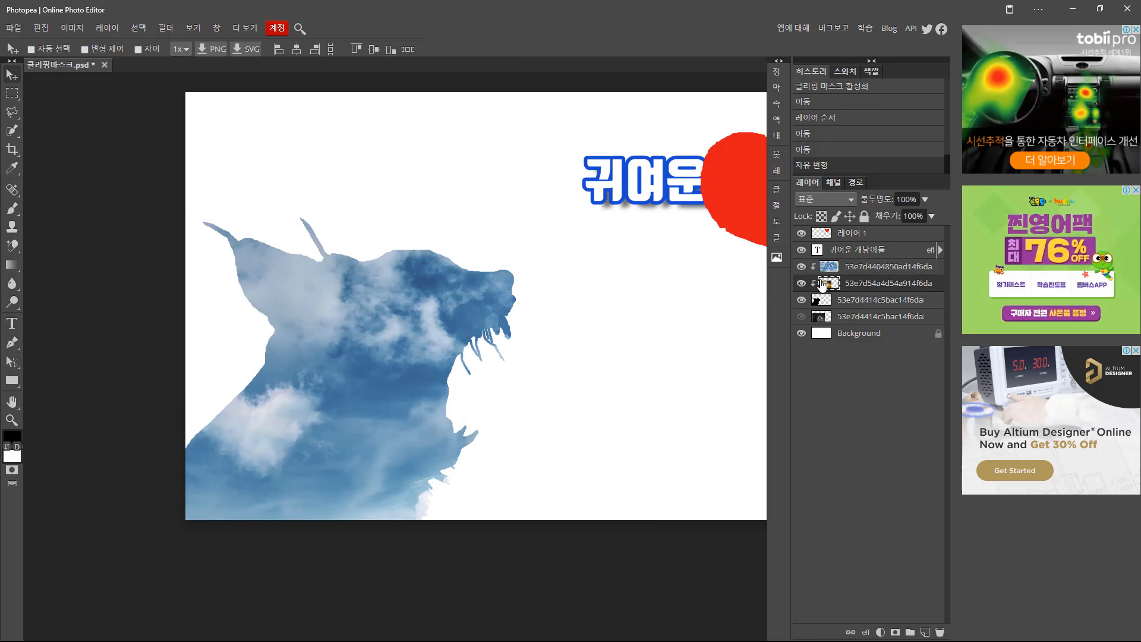
pyautogui.click(434, 324)
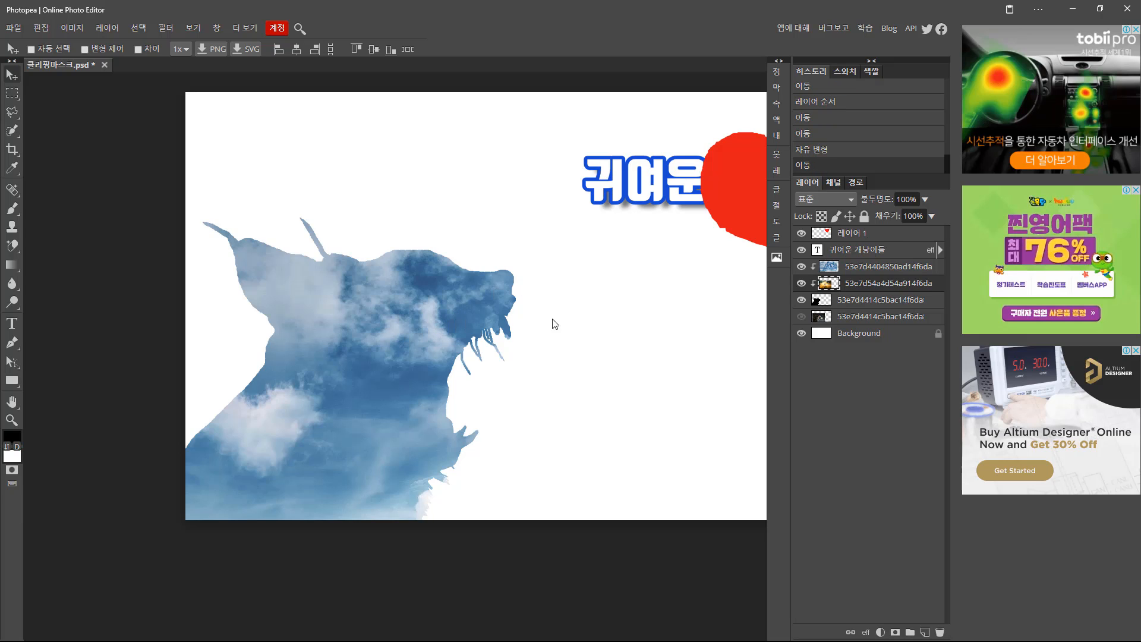
pyautogui.click(829, 267)
pyautogui.keyDown('alt'); pyautogui.click(812, 279); pyautogui.keyUp('alt')
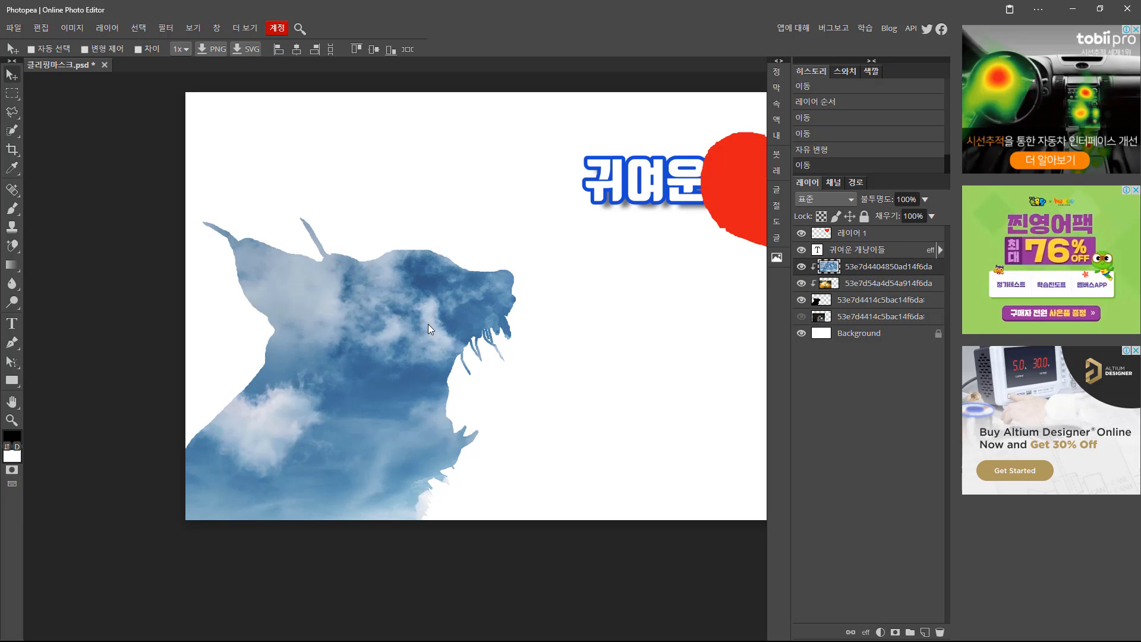
pyautogui.moveTo(408, 331); pyautogui.dragTo(176, 383)
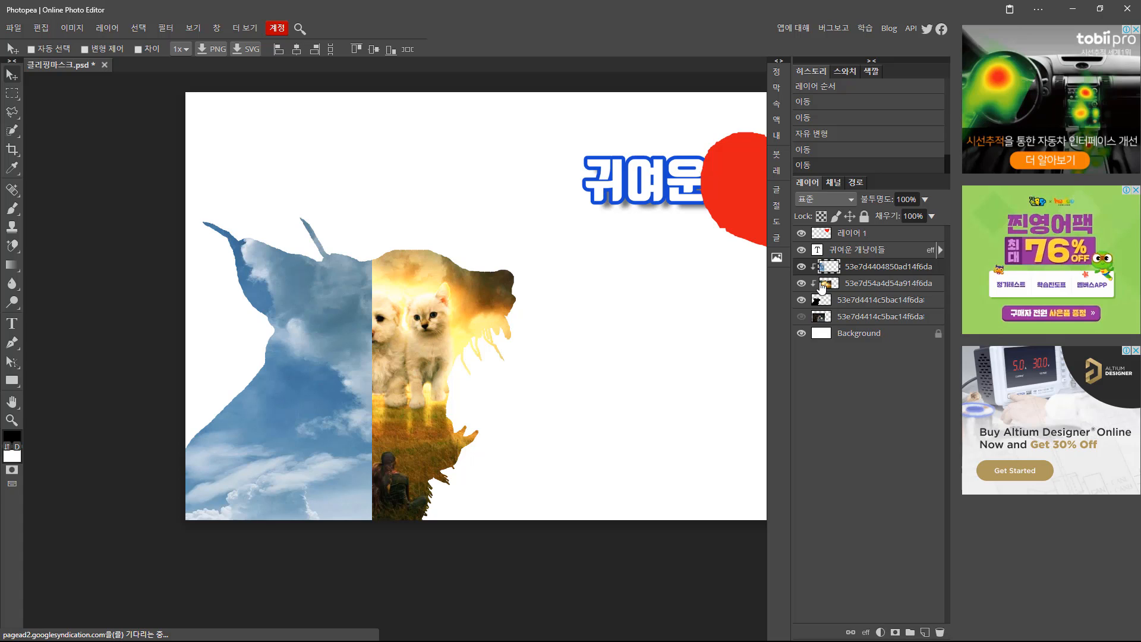
# Soften the cloud photo's edge with a 300 px, 0%-hardness eraser to blend into the kittens.
pyautogui.rightClick(12, 245)
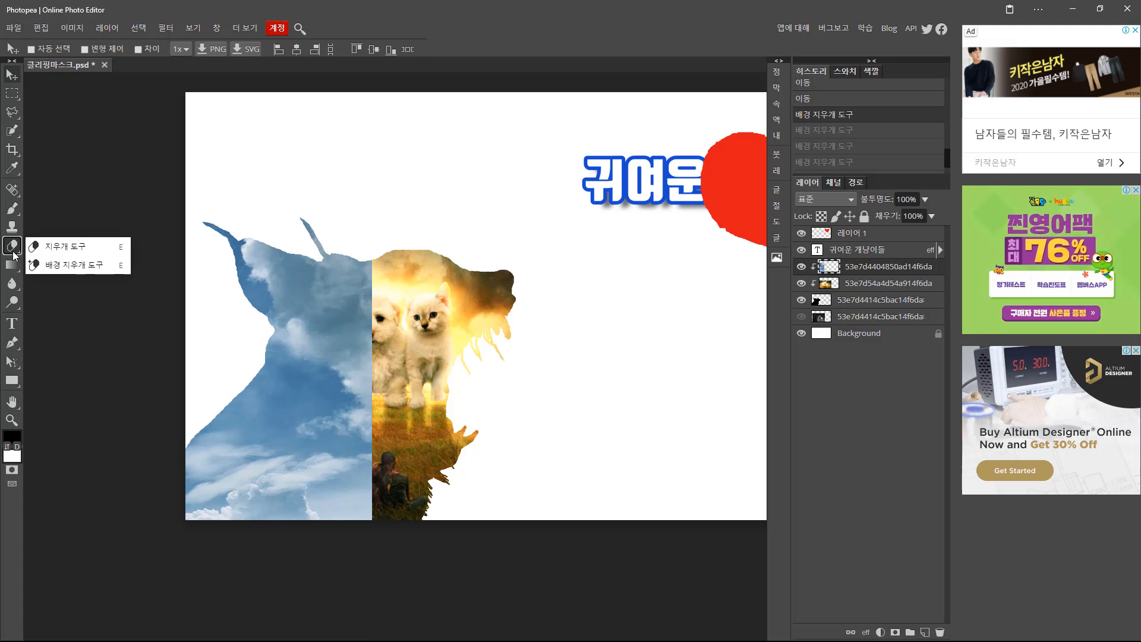
pyautogui.click(45, 252)
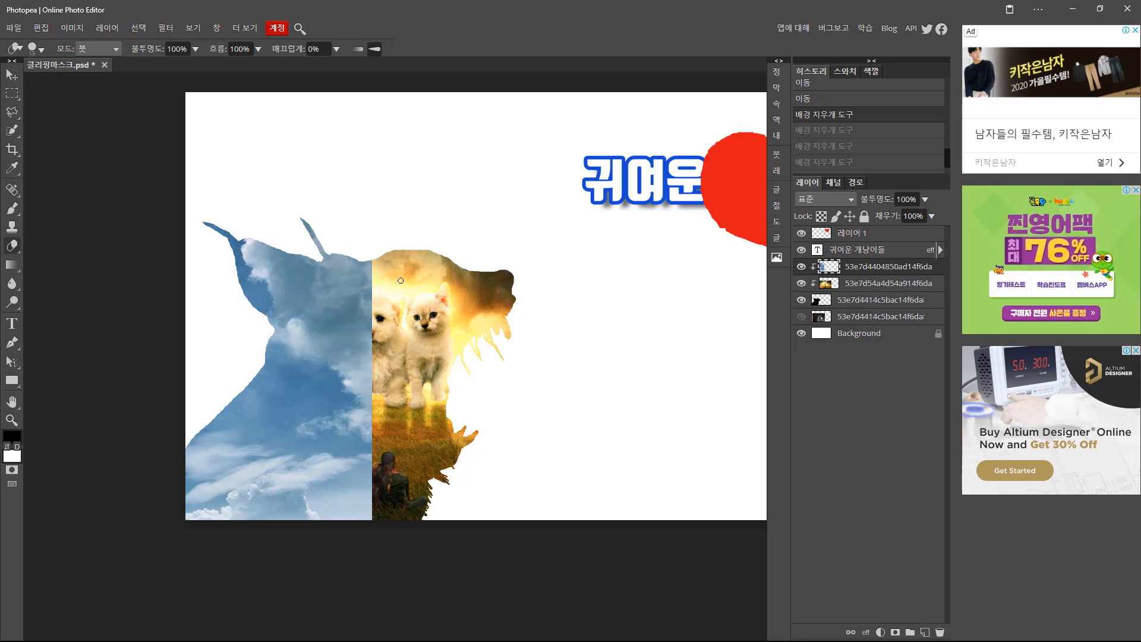
pyautogui.press(']')
pyautogui.press(']')
pyautogui.press(']')
pyautogui.press(']')
pyautogui.press(']')
pyautogui.press(']')
pyautogui.press(']')
pyautogui.press(']')
pyautogui.press(']')
pyautogui.press(']')
pyautogui.press(']')
pyautogui.click(37, 49)
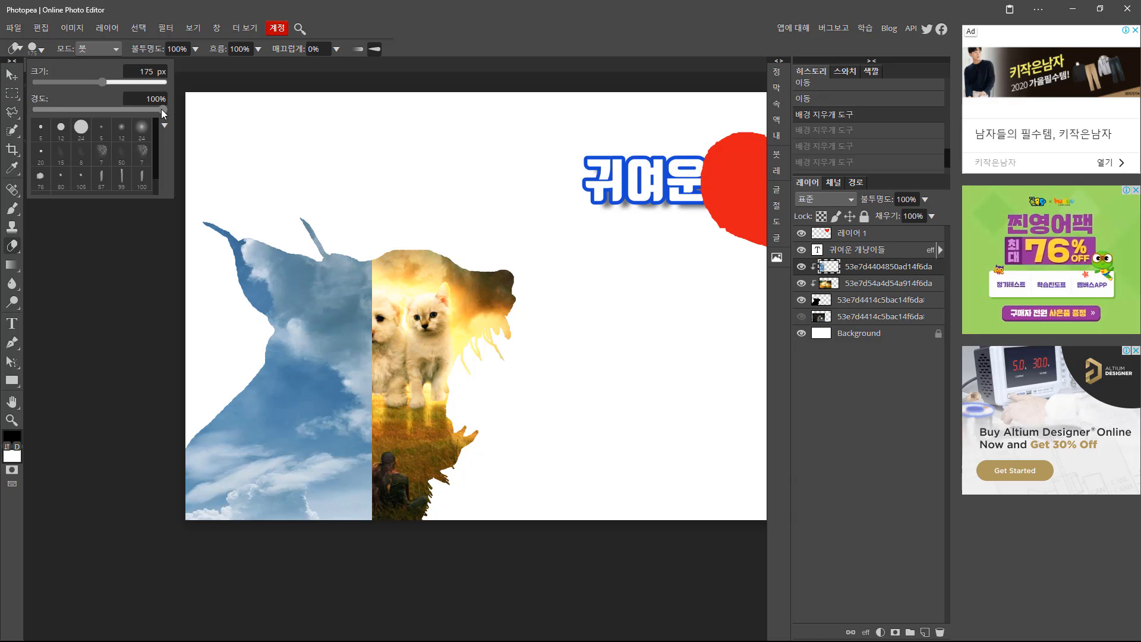
pyautogui.moveTo(164, 109); pyautogui.dragTo(36, 110)
pyautogui.click(469, 57)
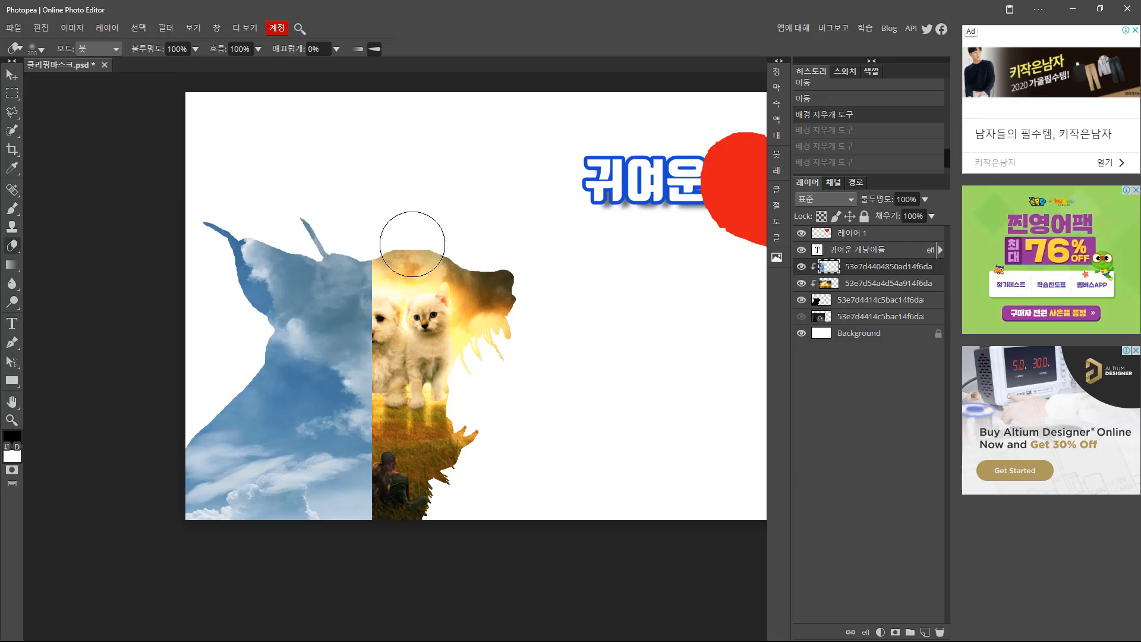
pyautogui.press(']')
pyautogui.press(']')
pyautogui.press(']')
pyautogui.press(']')
pyautogui.moveTo(394, 255)
pyautogui.mouseDown()
pyautogui.moveTo(393, 463)
pyautogui.moveTo(410, 529)
pyautogui.moveTo(357, 511)
pyautogui.mouseUp()
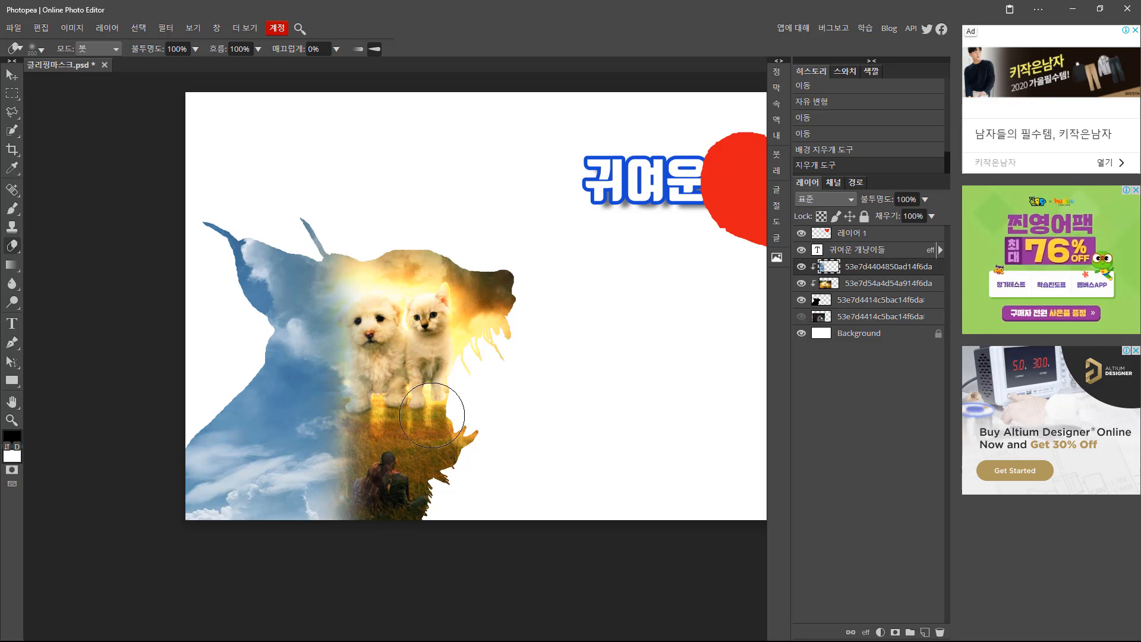
pyautogui.click(12, 74)
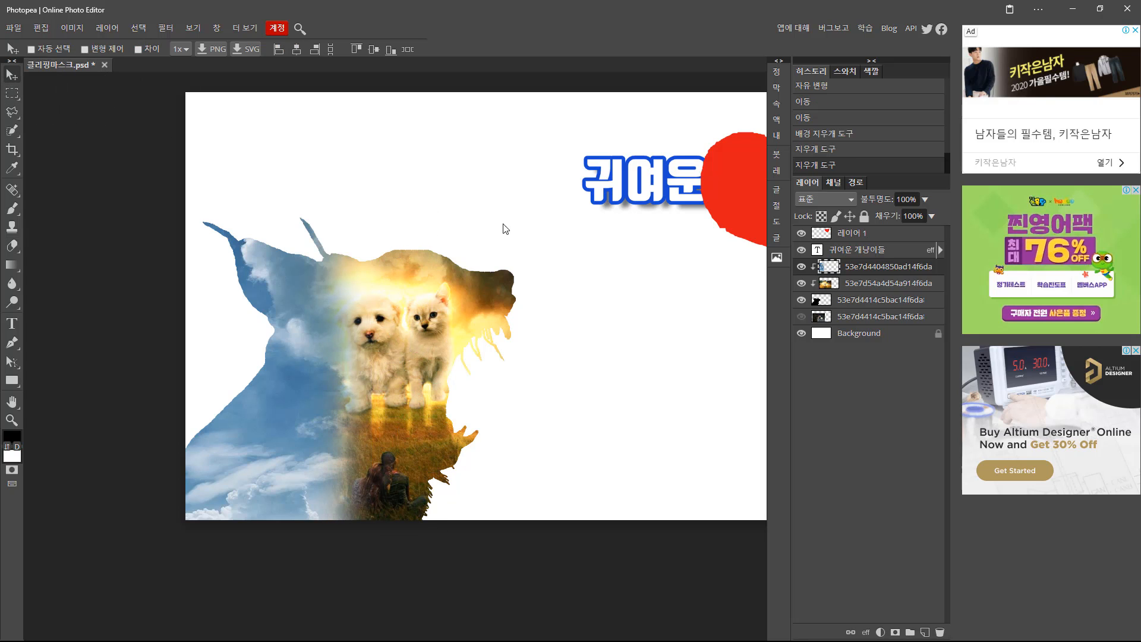
pyautogui.keyDown('alt'); pyautogui.click(504, 217); pyautogui.keyUp('alt')
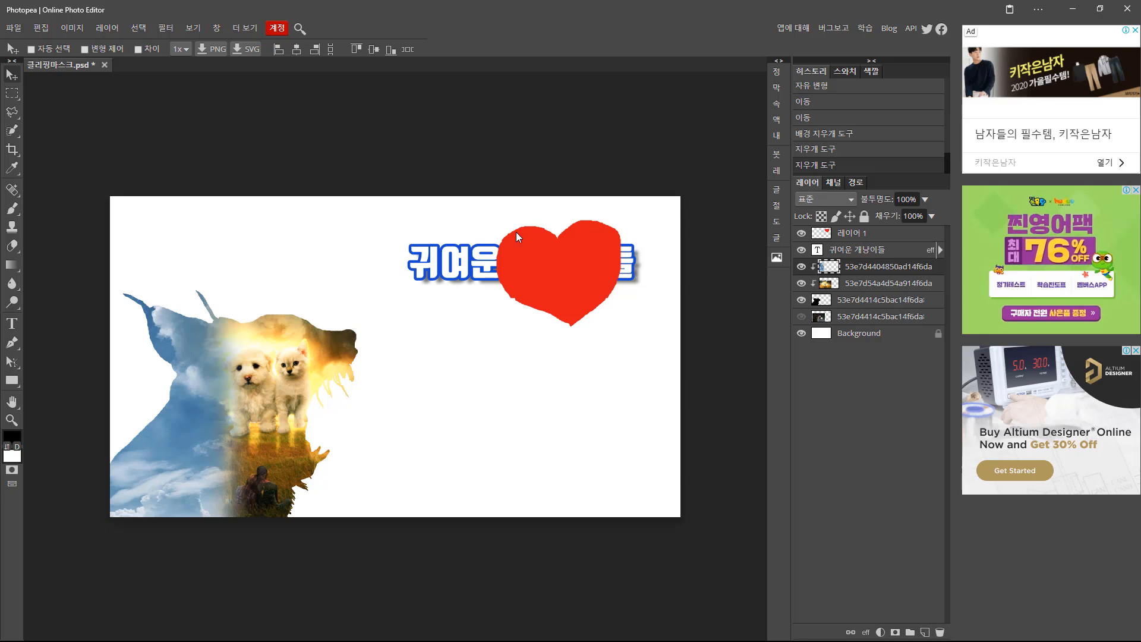
pyautogui.keyDown('alt'); pyautogui.click(834, 276); pyautogui.keyUp('alt')
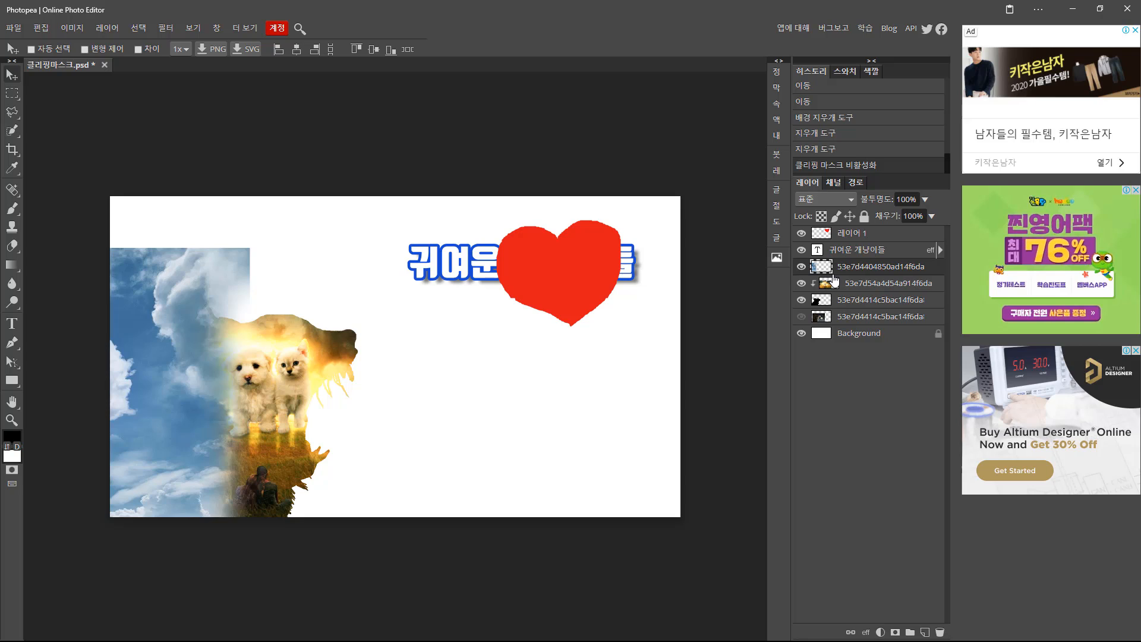
pyautogui.keyDown('alt'); pyautogui.click(833, 276); pyautogui.keyUp('alt')
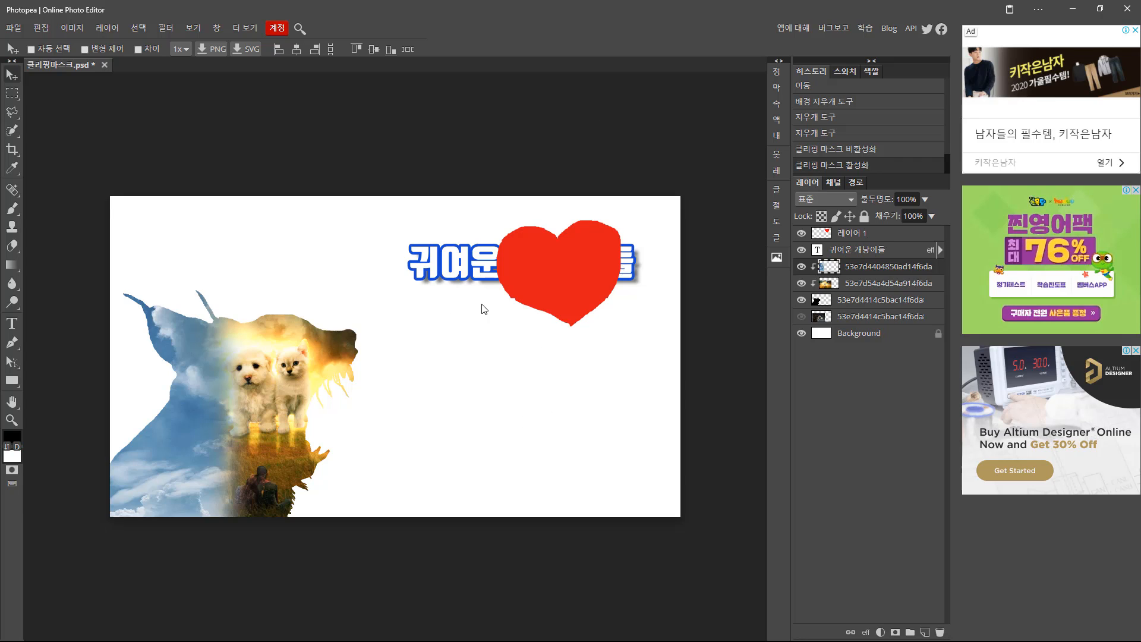
# Move the red heart off the title and place its layer just below the photo layers.
pyautogui.click(829, 235)
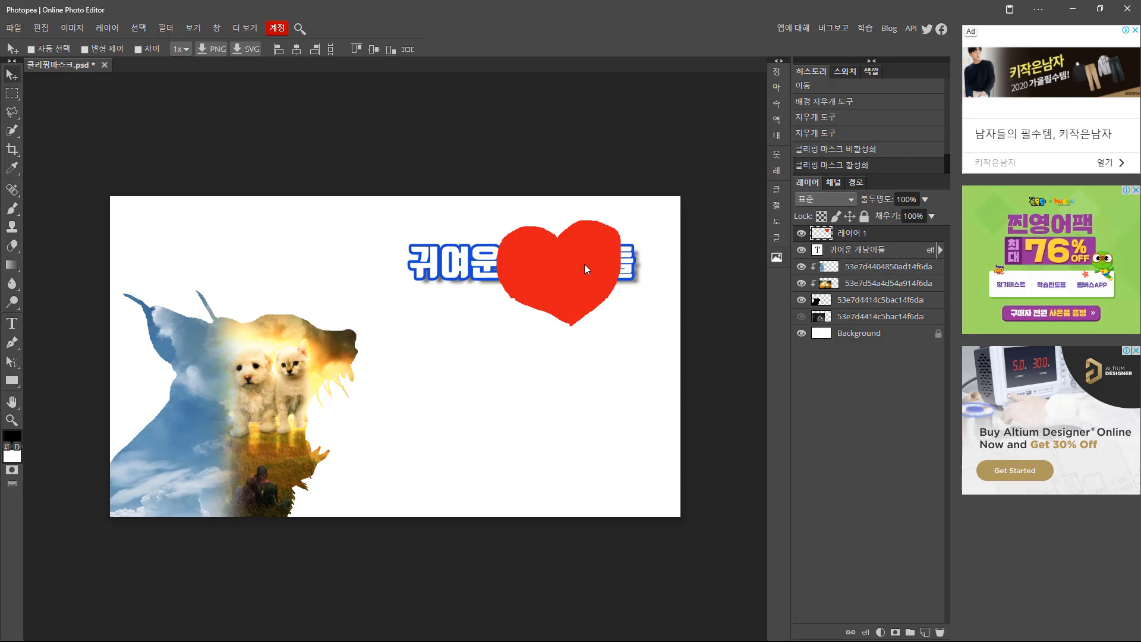
pyautogui.moveTo(583, 263); pyautogui.dragTo(485, 387)
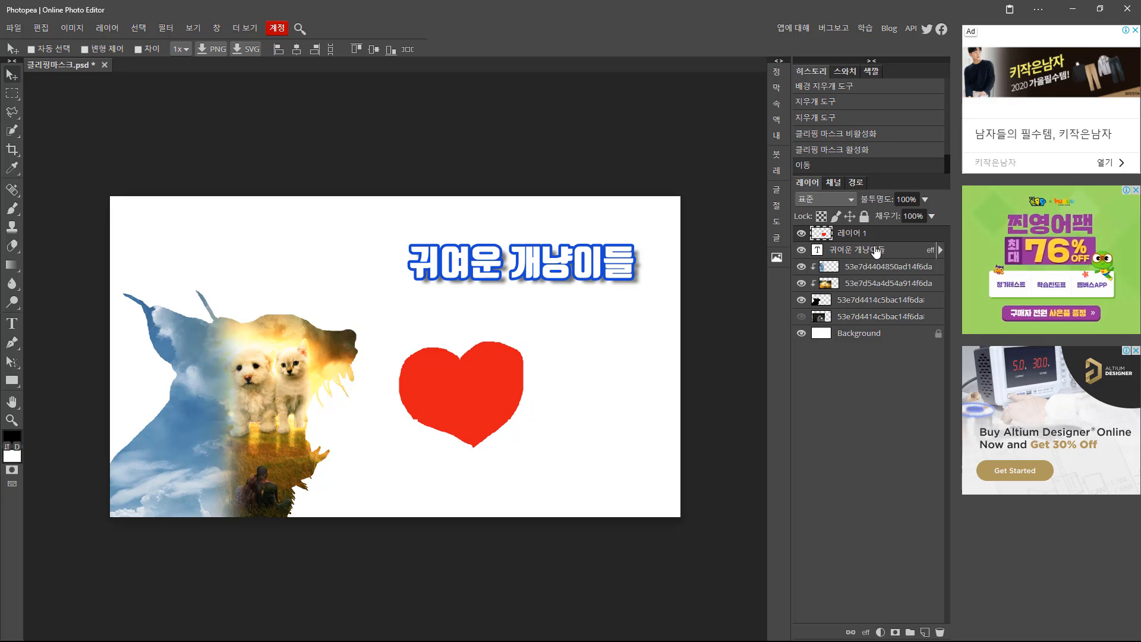
pyautogui.moveTo(827, 236); pyautogui.dragTo(830, 252)
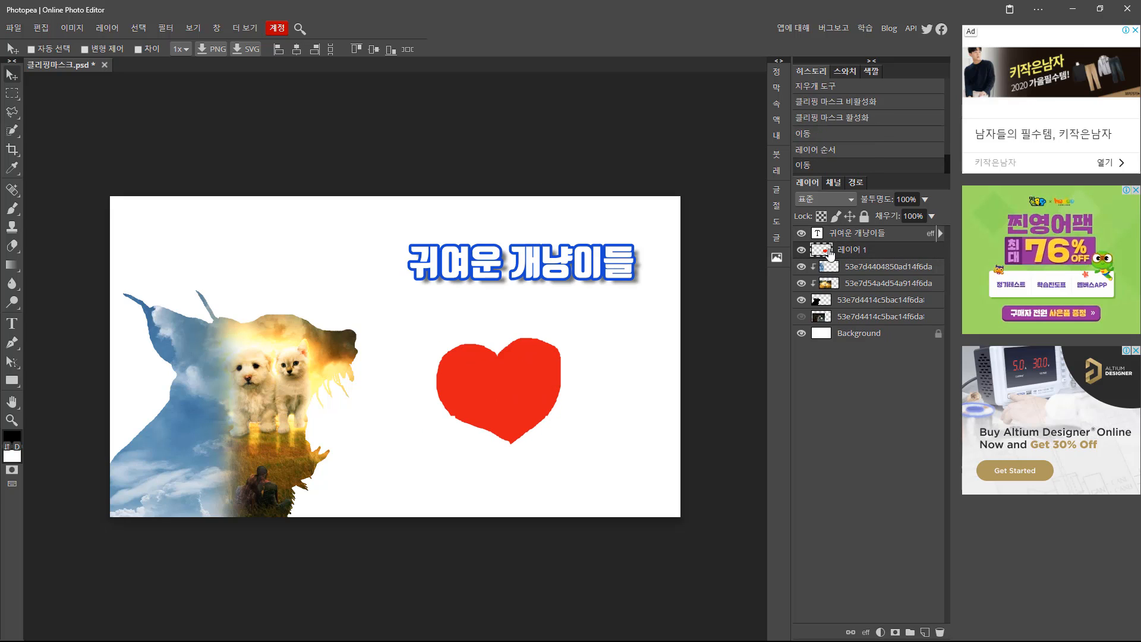
pyautogui.moveTo(829, 252); pyautogui.dragTo(830, 264)
pyautogui.moveTo(832, 289); pyautogui.dragTo(832, 294)
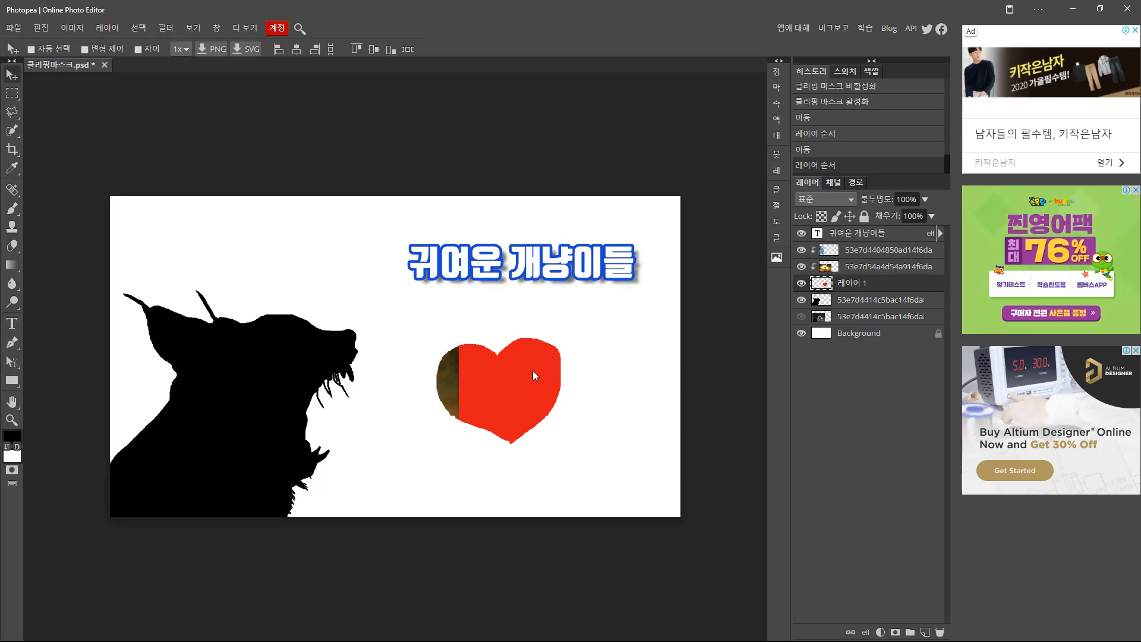
# Position the heart in the middle of the black lynx silhouette and compare its visibility.
pyautogui.moveTo(508, 376); pyautogui.dragTo(257, 360)
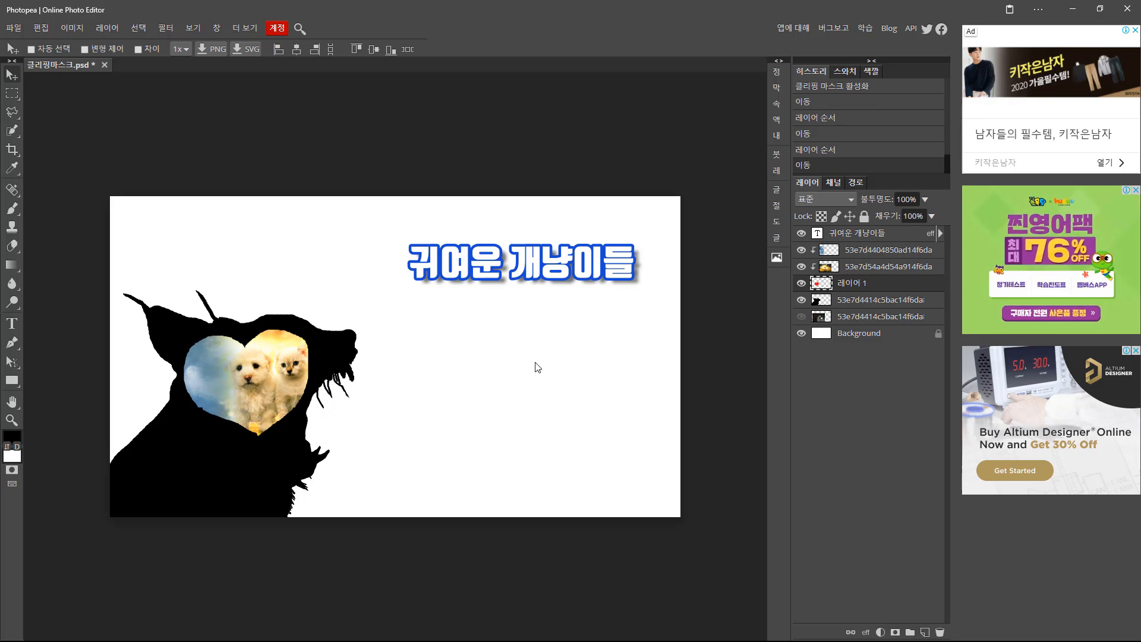
pyautogui.click(817, 300)
pyautogui.click(821, 284)
pyautogui.click(800, 284)
pyautogui.click(800, 284)
pyautogui.click(800, 284)
pyautogui.click(800, 288)
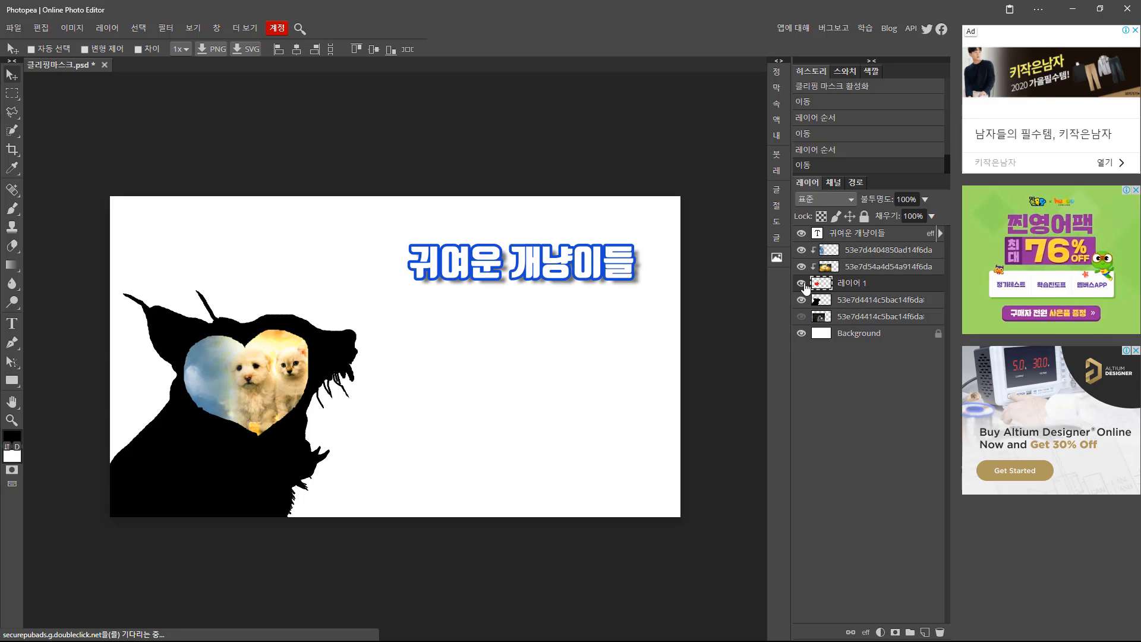
# Apply a 7.2 px Gaussian blur to the heart, then hide it and move it up the stack.
pyautogui.click(165, 28)
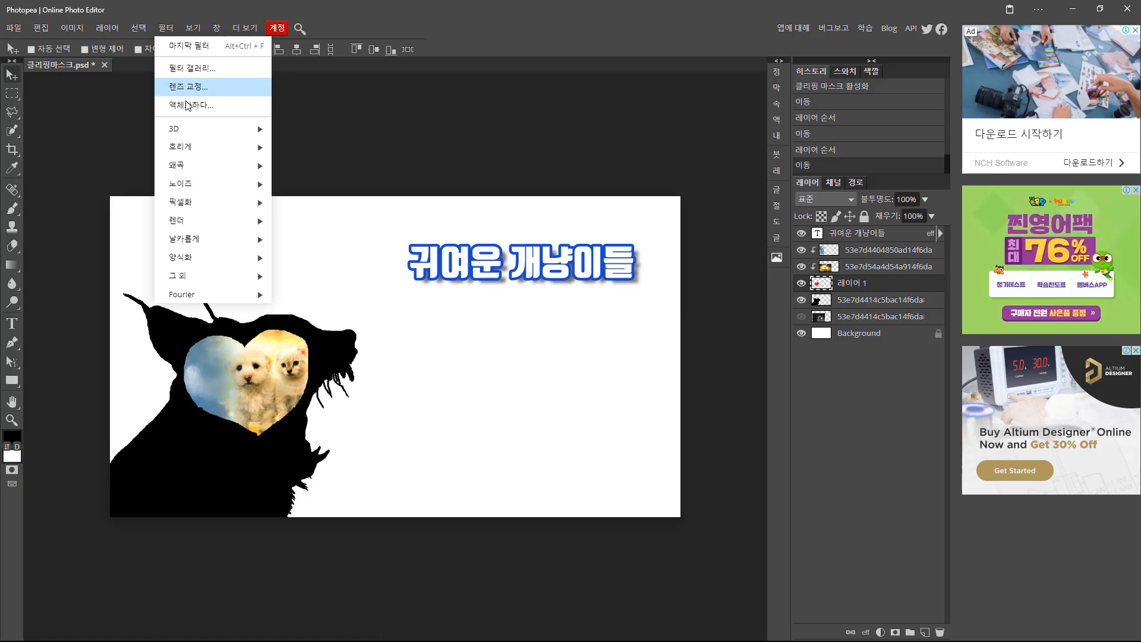
pyautogui.moveTo(214, 147)
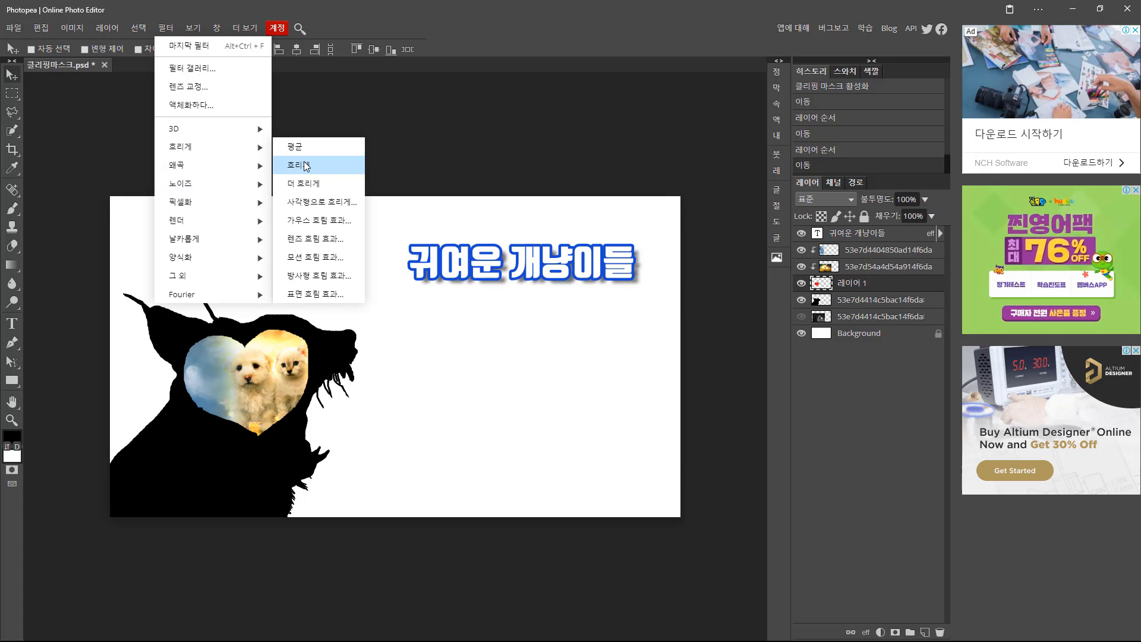
pyautogui.click(333, 221)
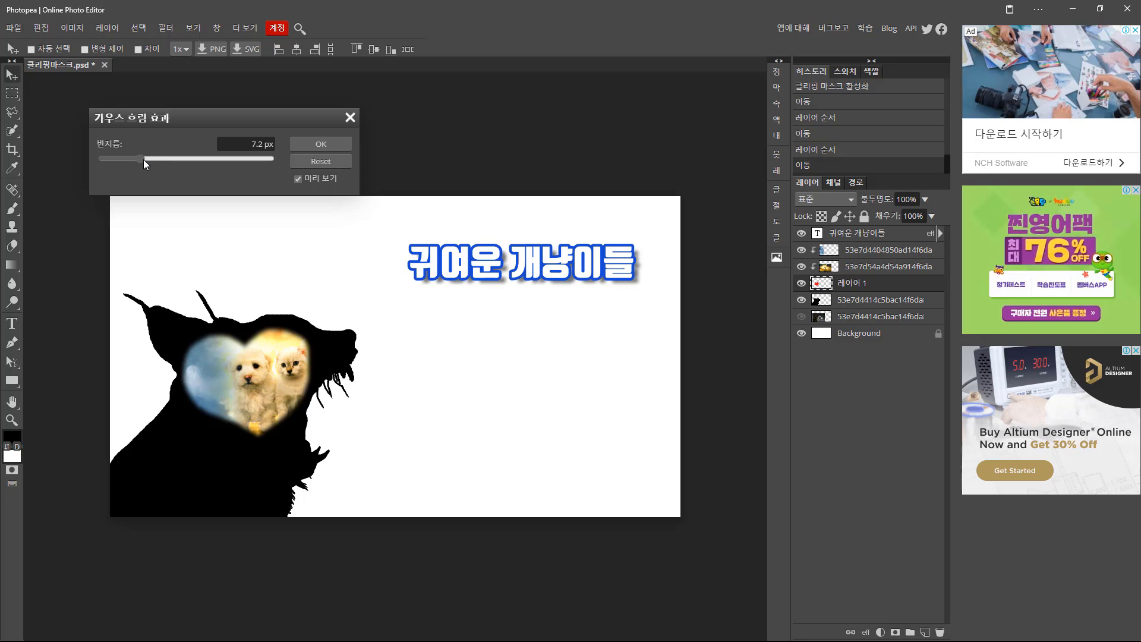
pyautogui.moveTo(144, 159); pyautogui.dragTo(174, 165)
pyautogui.press('Return')
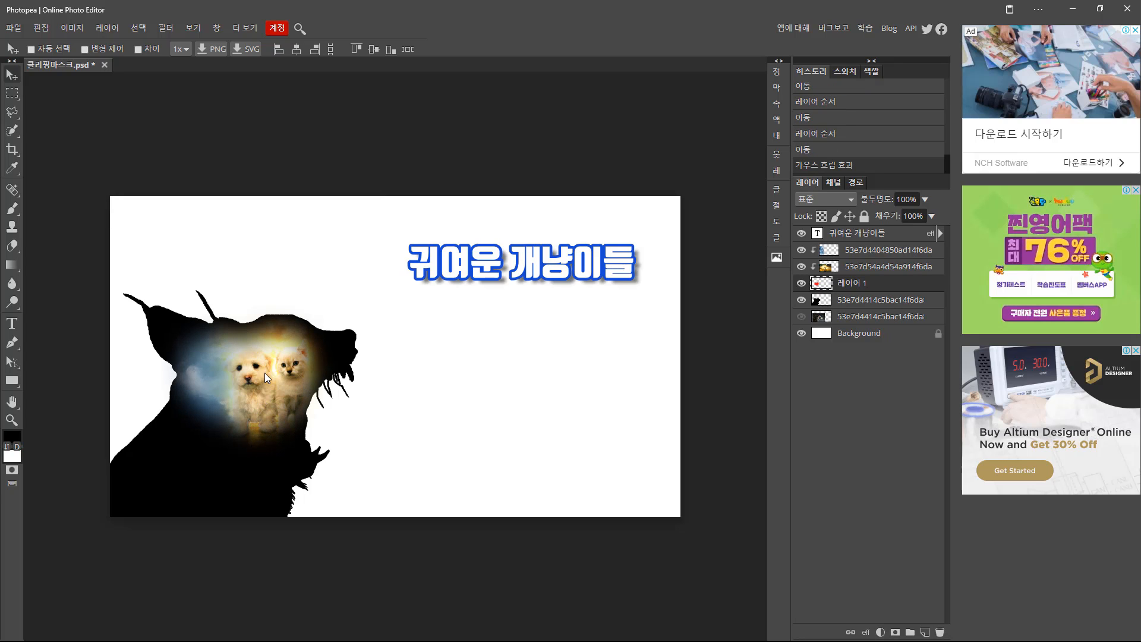
pyautogui.click(801, 283)
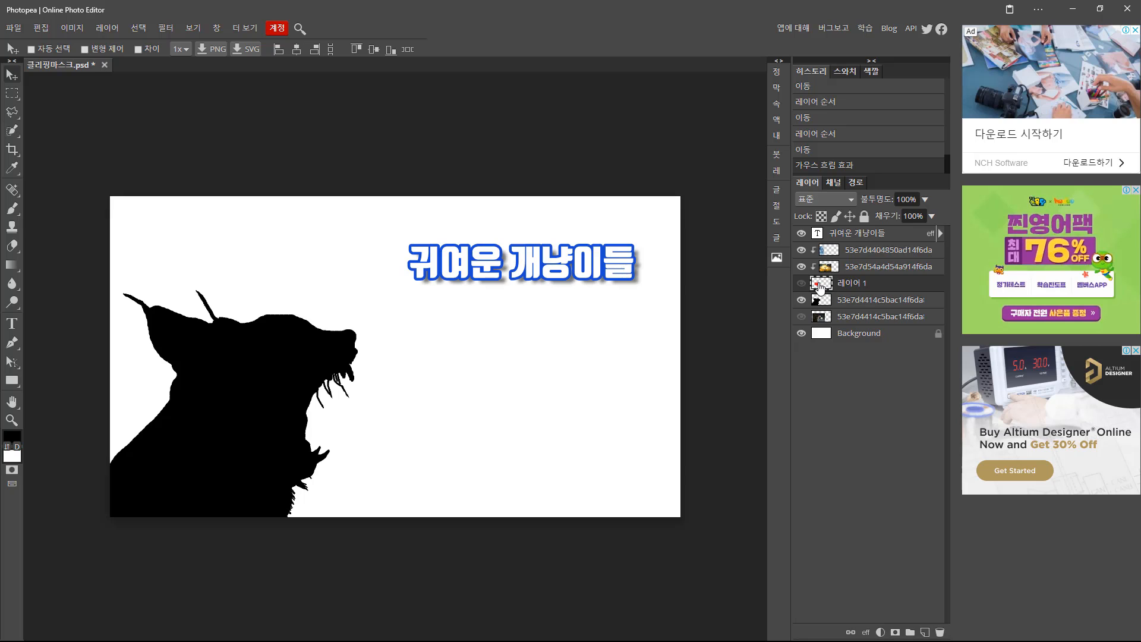
pyautogui.moveTo(822, 284); pyautogui.dragTo(837, 235)
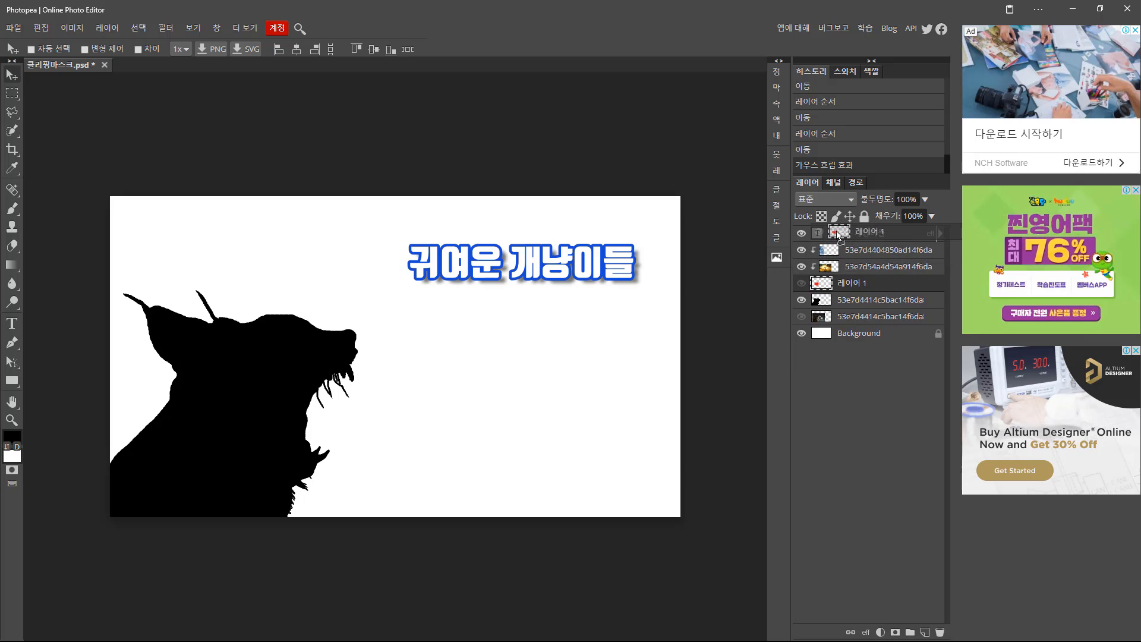
# Apply a 40 px Gaussian Blur to the black lynx silhouette layer to soften its edges.
pyautogui.click(819, 302)
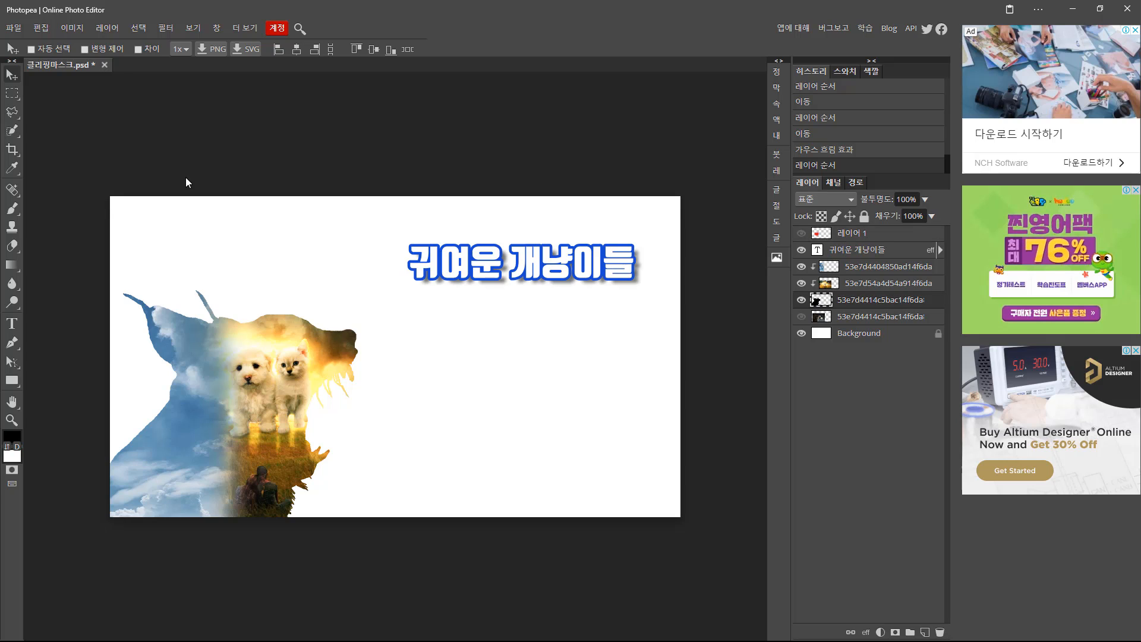
pyautogui.click(165, 30)
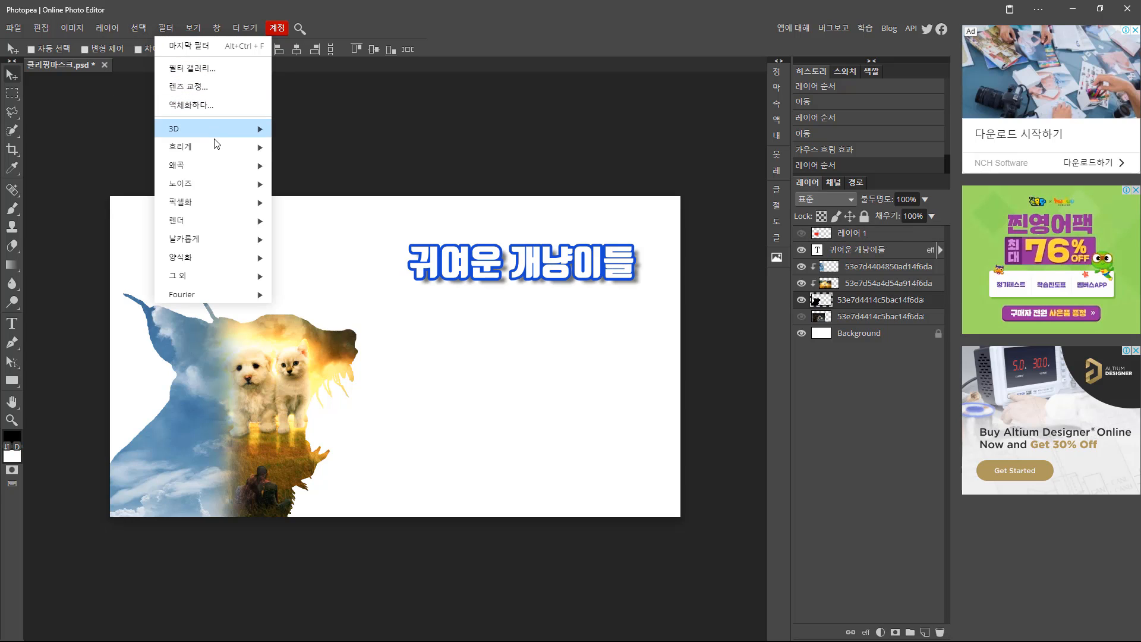
pyautogui.moveTo(219, 146)
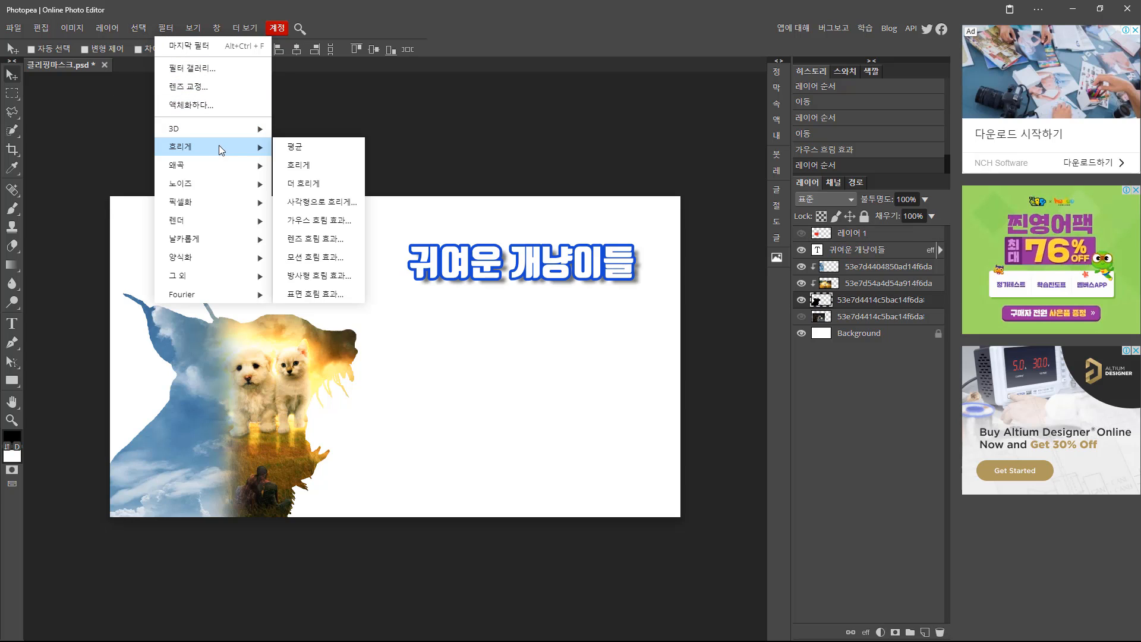
pyautogui.click(323, 221)
pyautogui.moveTo(141, 158)
pyautogui.mouseDown()
pyautogui.moveTo(173, 160)
pyautogui.moveTo(157, 165)
pyautogui.mouseUp()
pyautogui.click(322, 144)
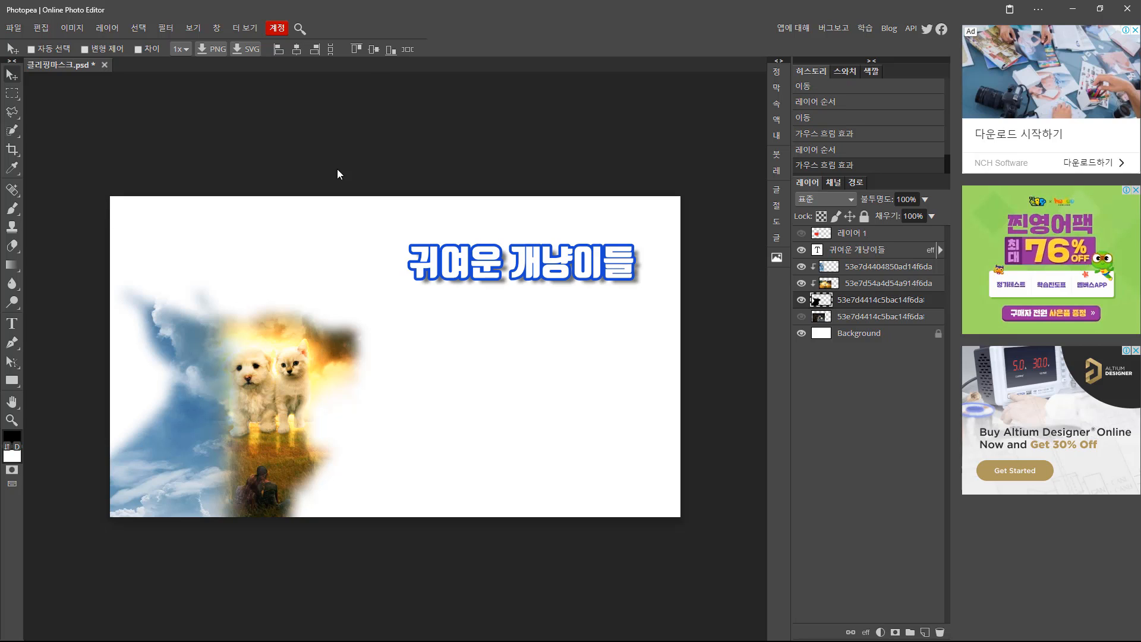